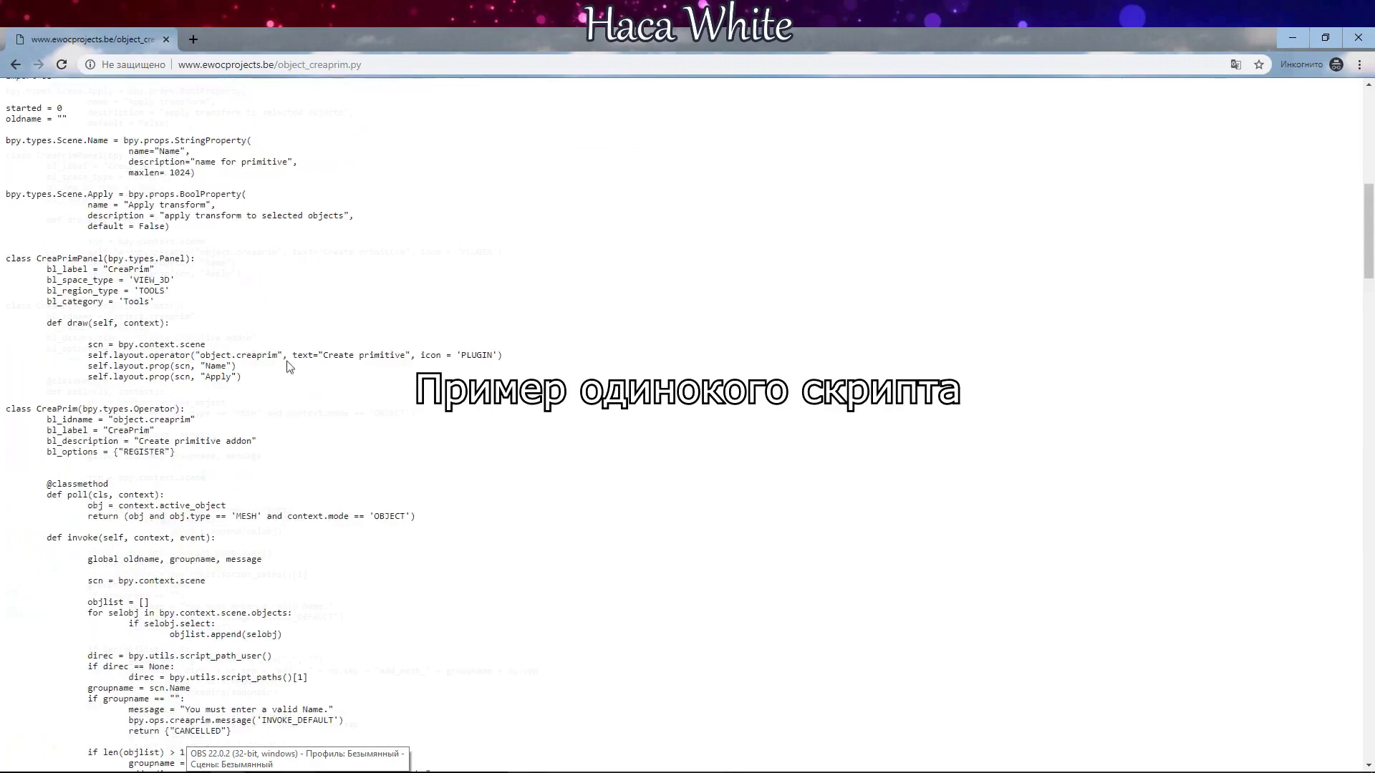
Bring up Chrome's Save As dialog for the object_creaprim.py script page.
scroll(290, 379, "down", 10)
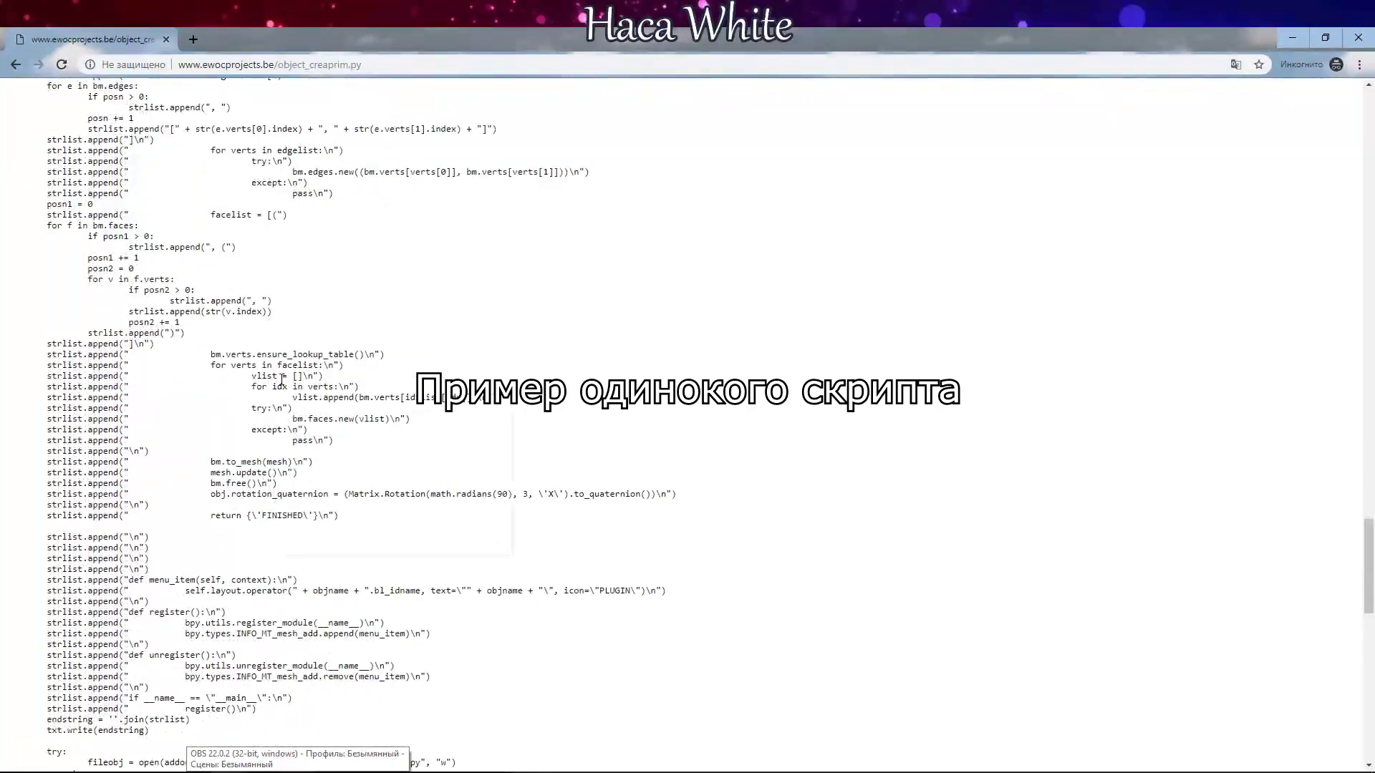
right_click(282, 381)
left_click(315, 451)
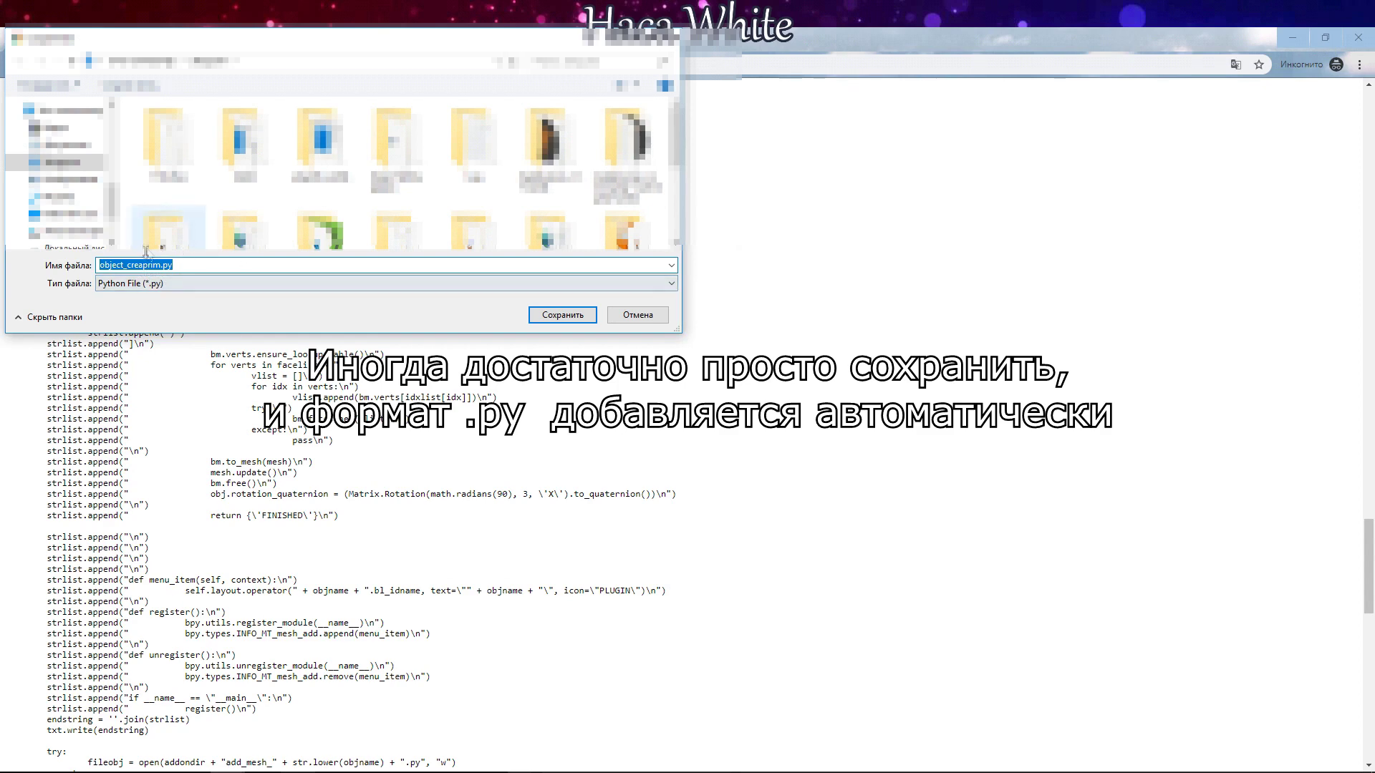
Save the page as object_creaprim.py, then select all of the script text.
left_click(566, 319)
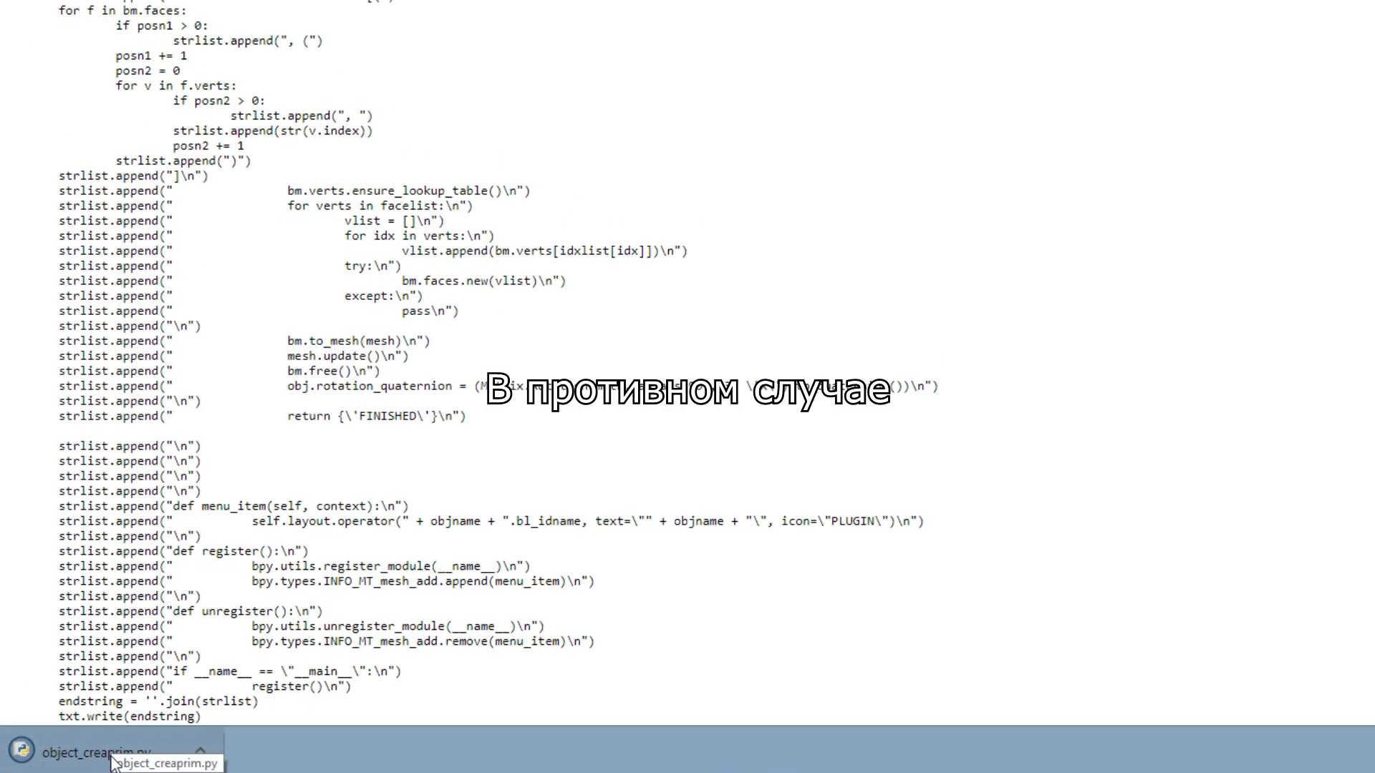
scroll(408, 473, "down", 2)
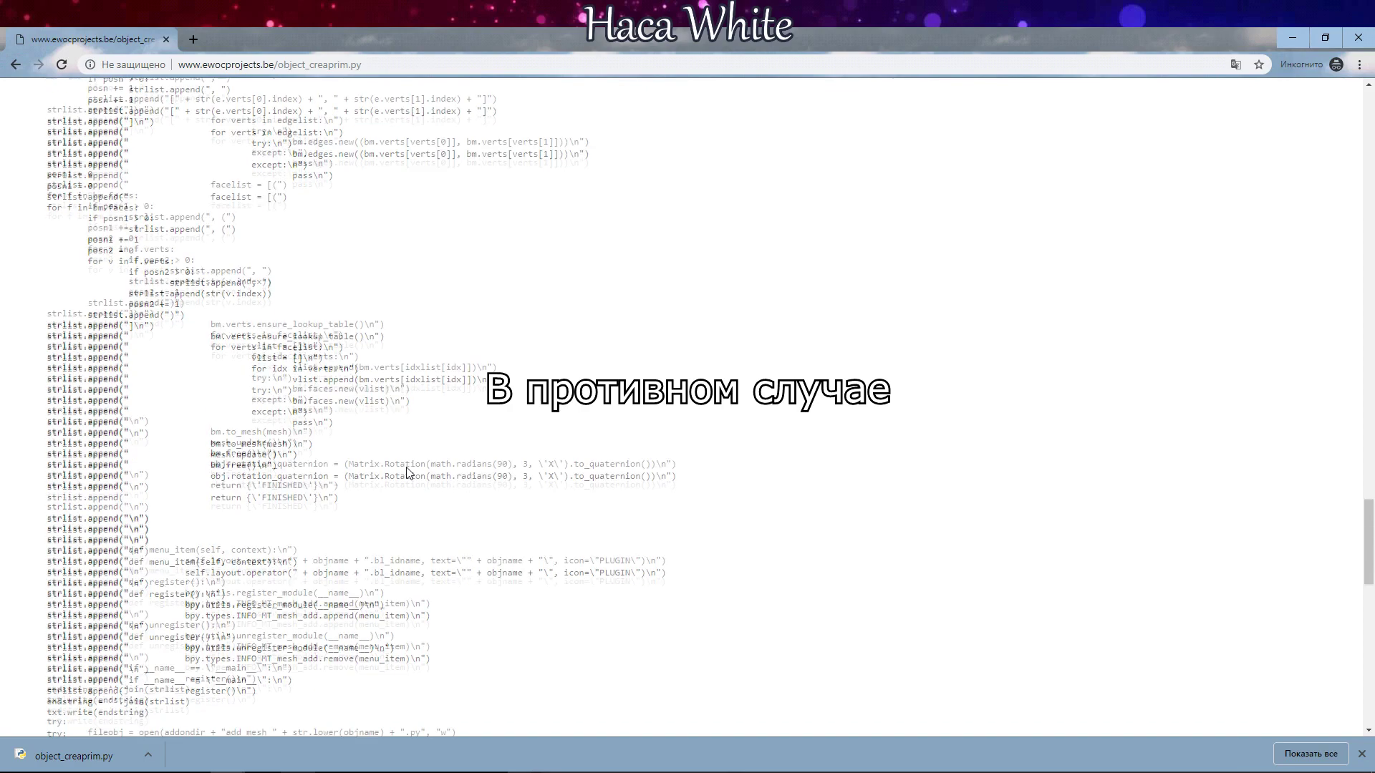
scroll(406, 474, "down", 3)
key("ctrl+a")
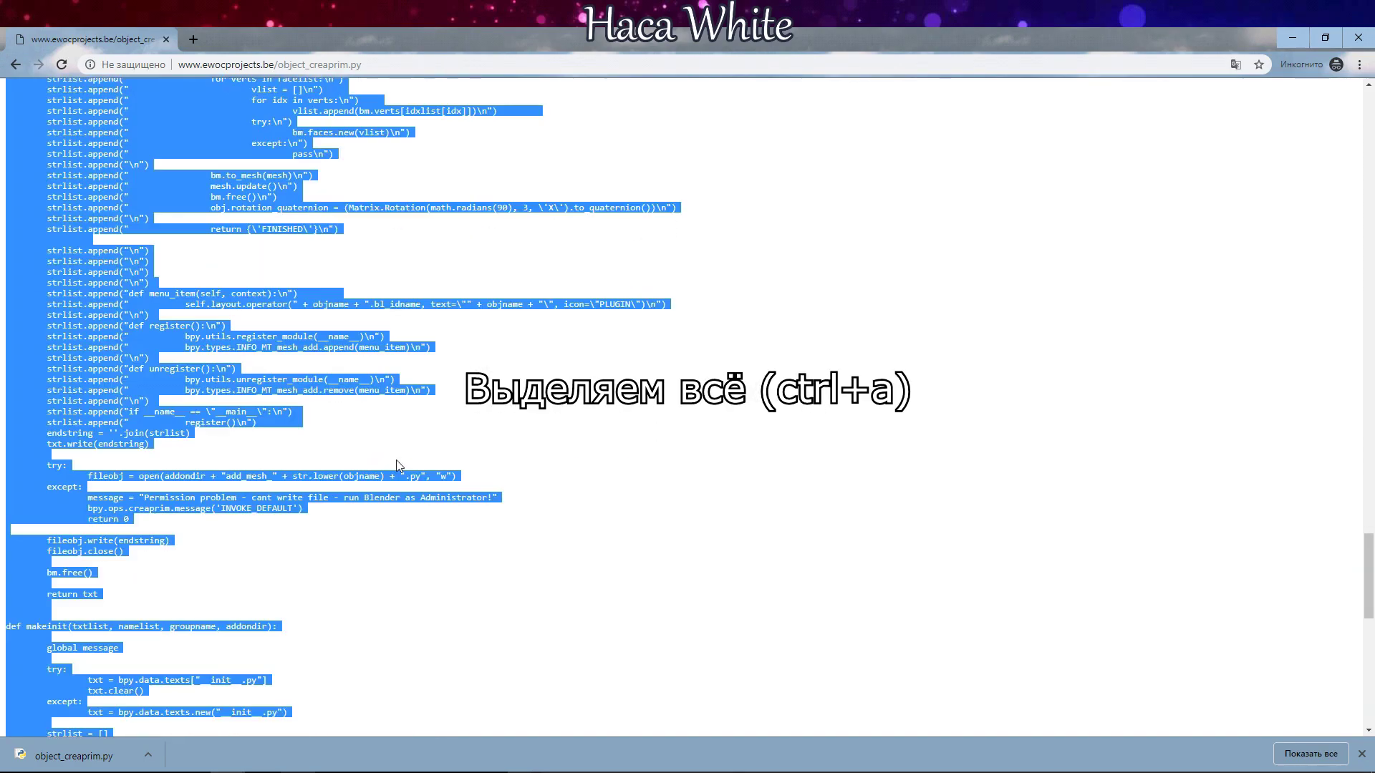
Save the script pasted into Notepad using File > Save As.
scroll(401, 483, "up", 5)
scroll(392, 495, "up", 5)
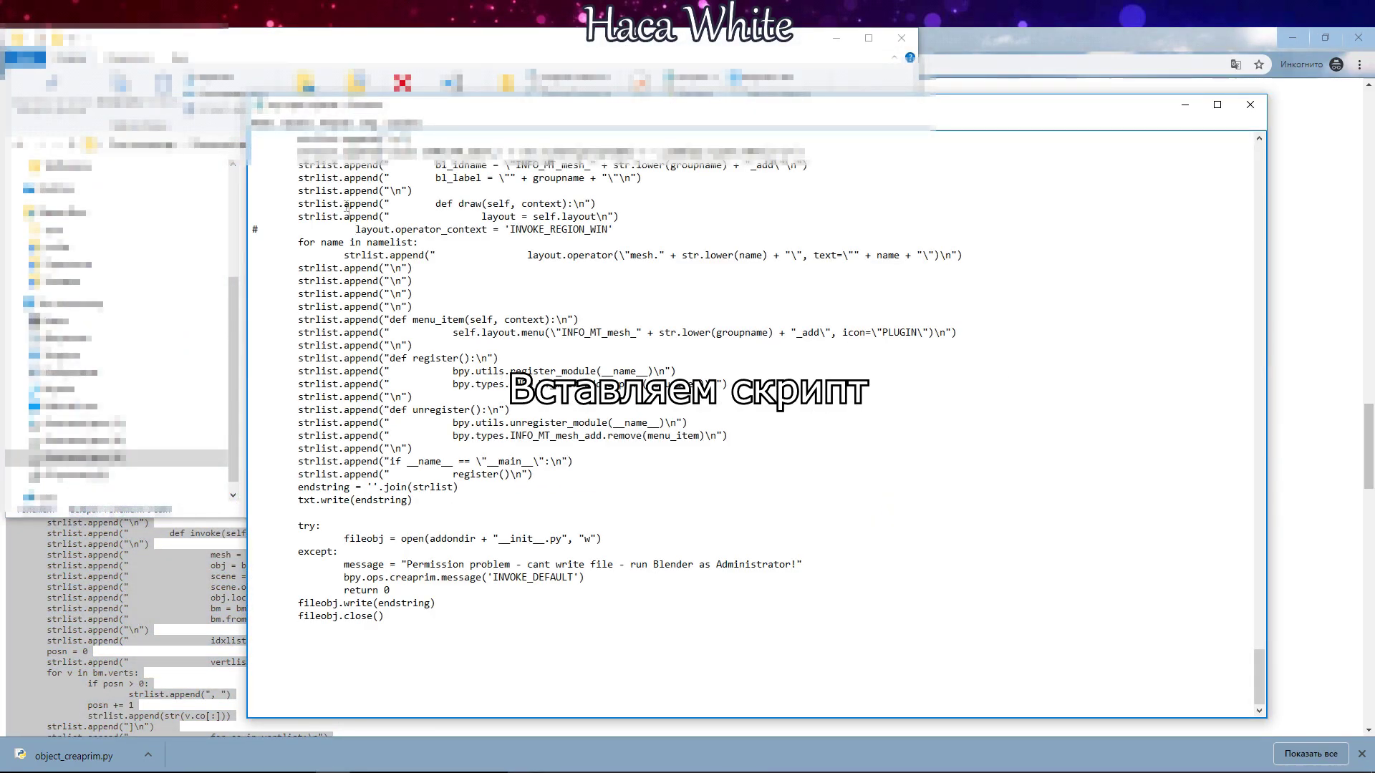
left_click(261, 123)
left_click(301, 177)
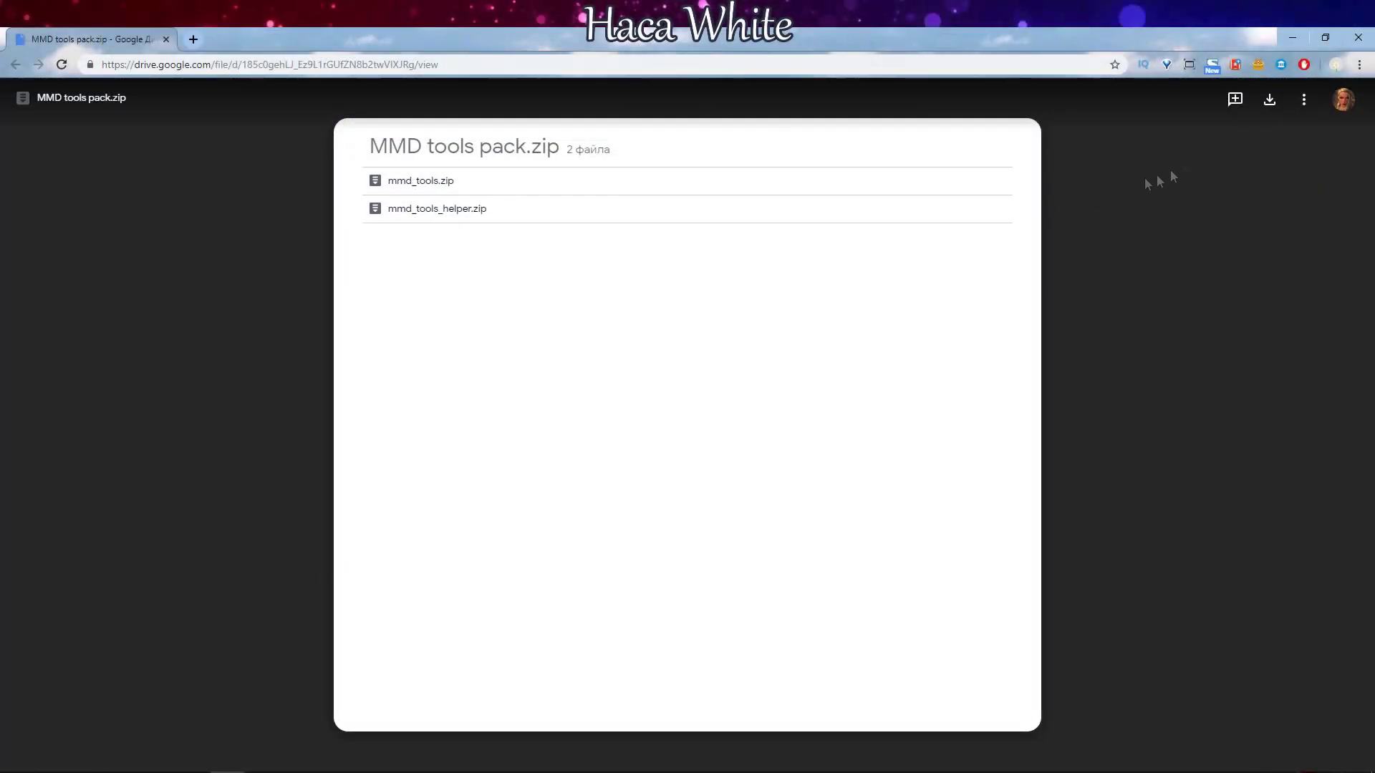
Download MMD tools pack.zip and open the blender_mmd_tools archive in WinRAR.
left_click(1268, 102)
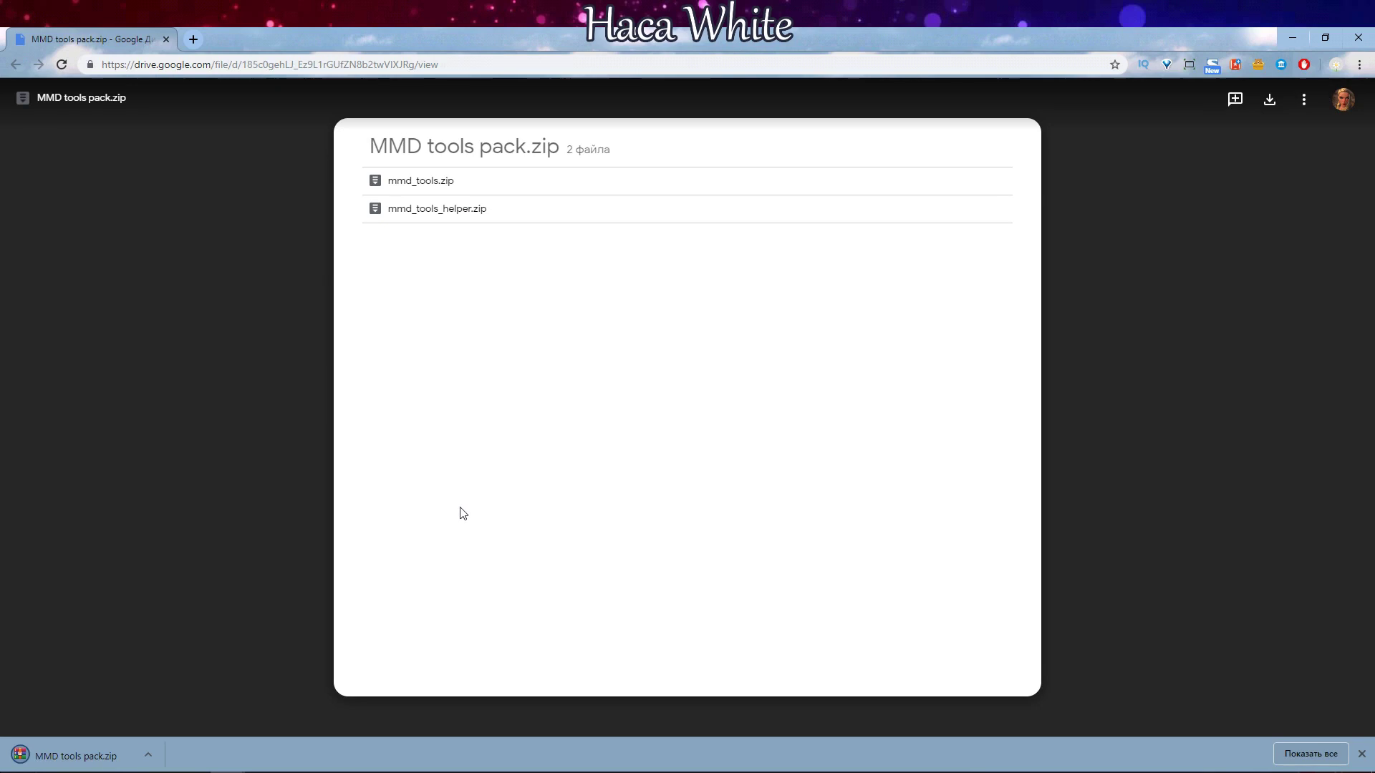
left_click(98, 752)
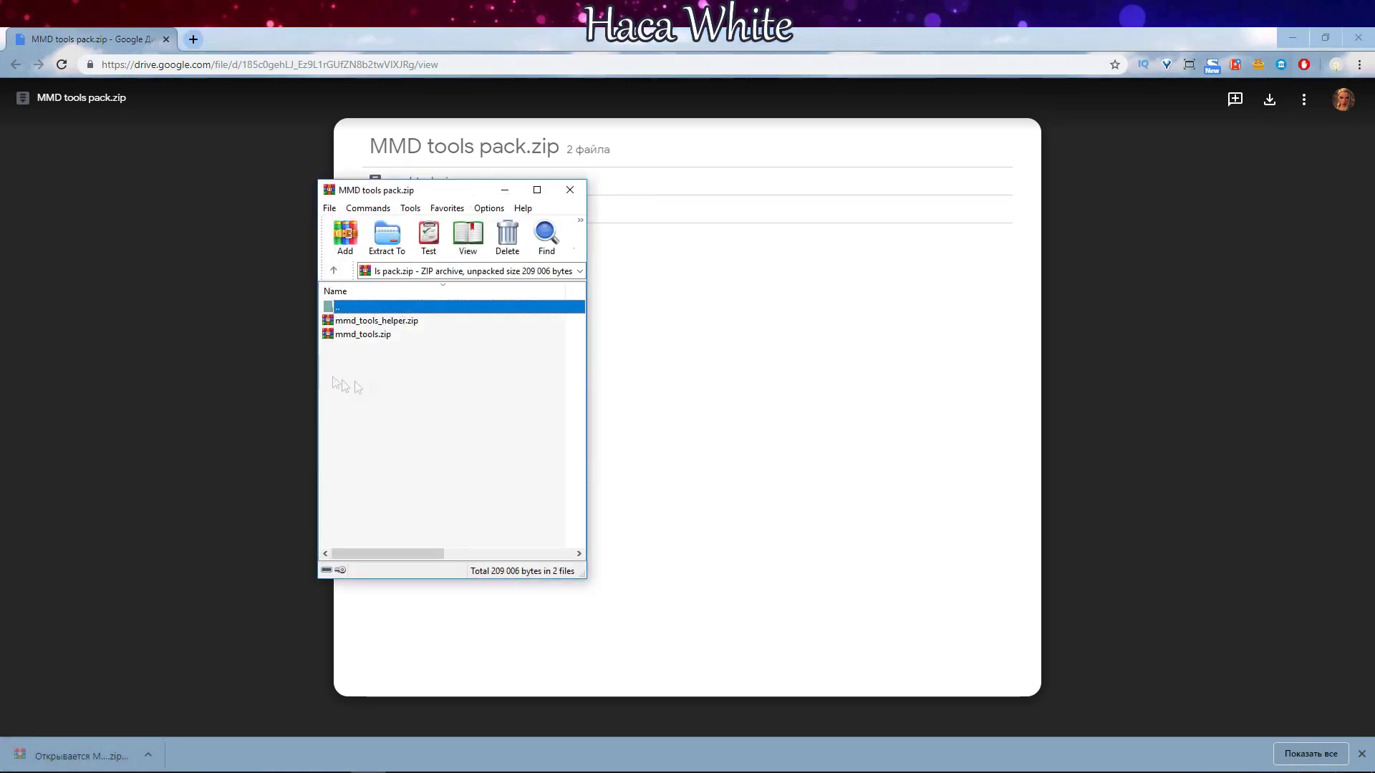
left_click(346, 236)
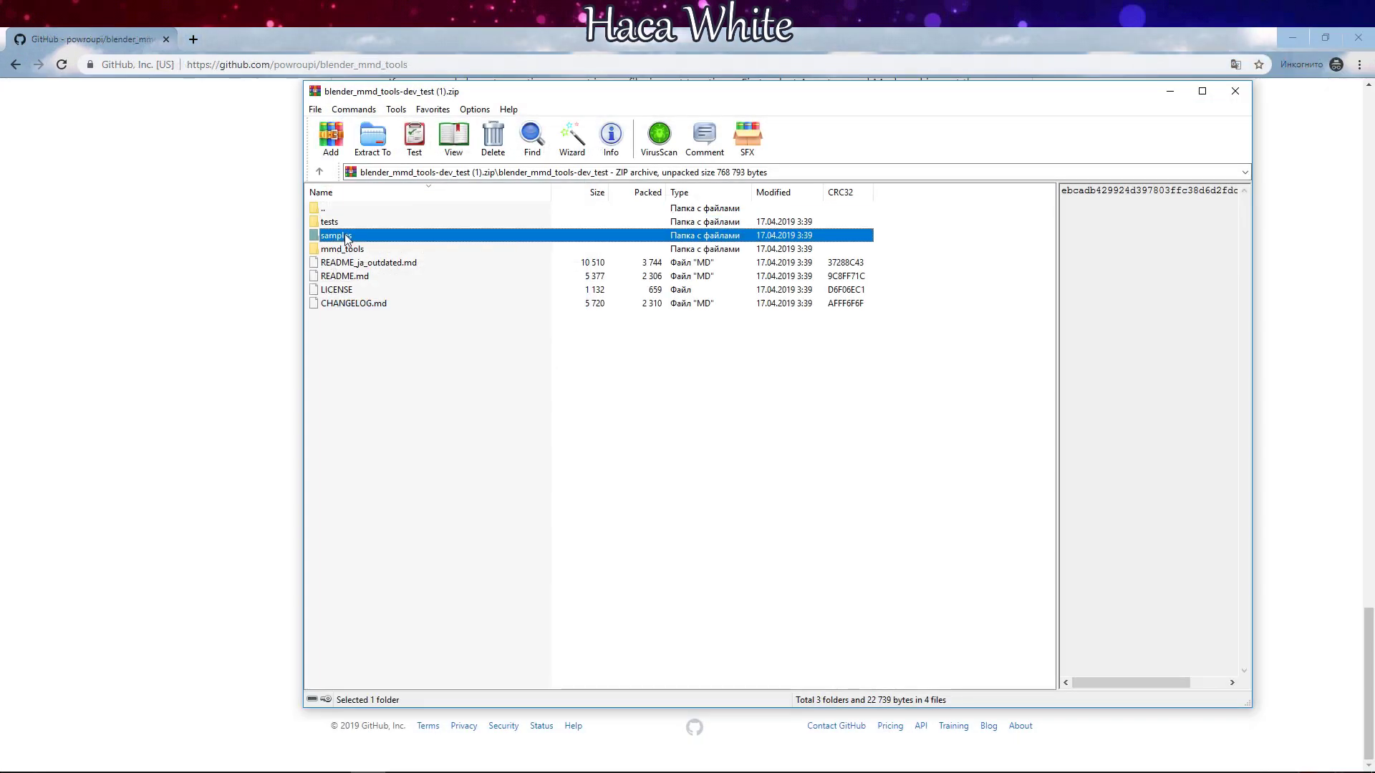
Extract the mmd_tools folder from the archive with WinRAR.
left_click(352, 265)
double_click(342, 250)
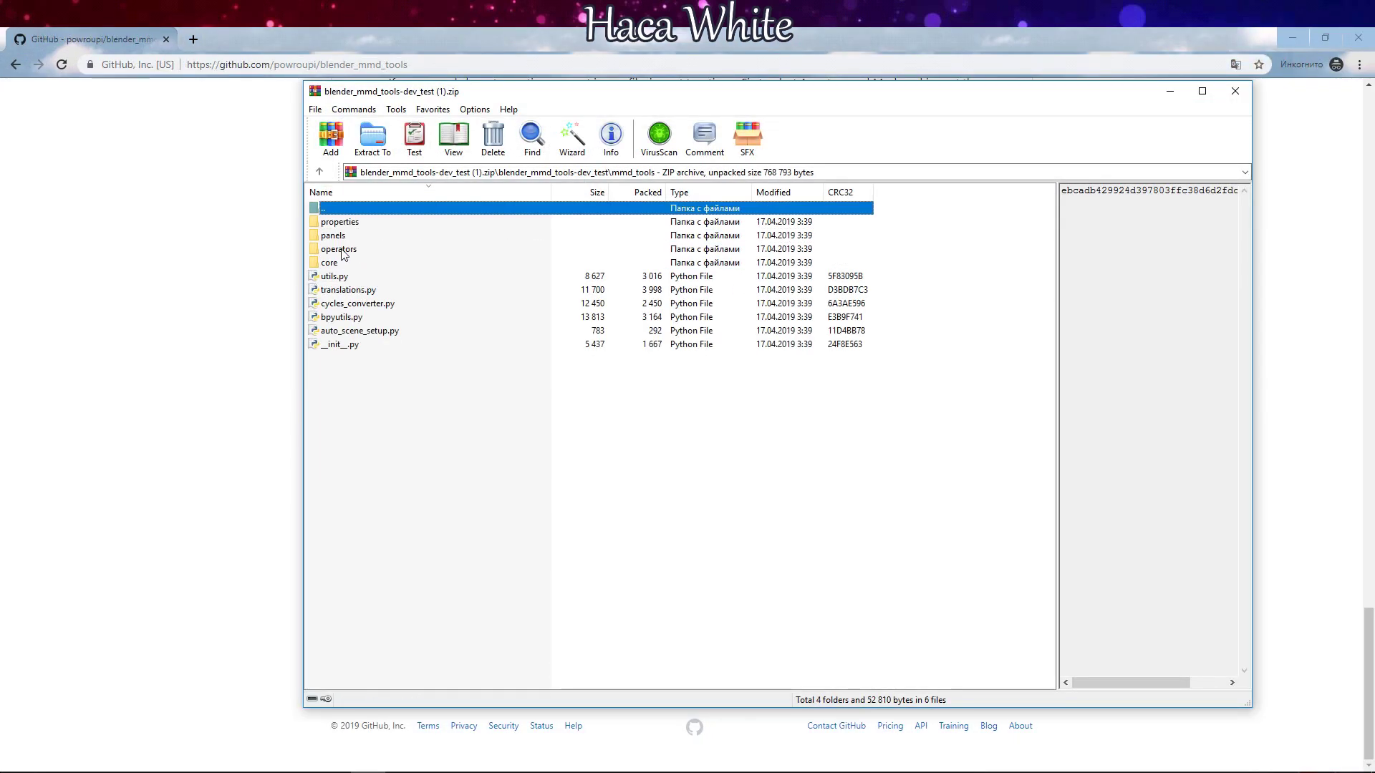
double_click(339, 211)
left_click(372, 136)
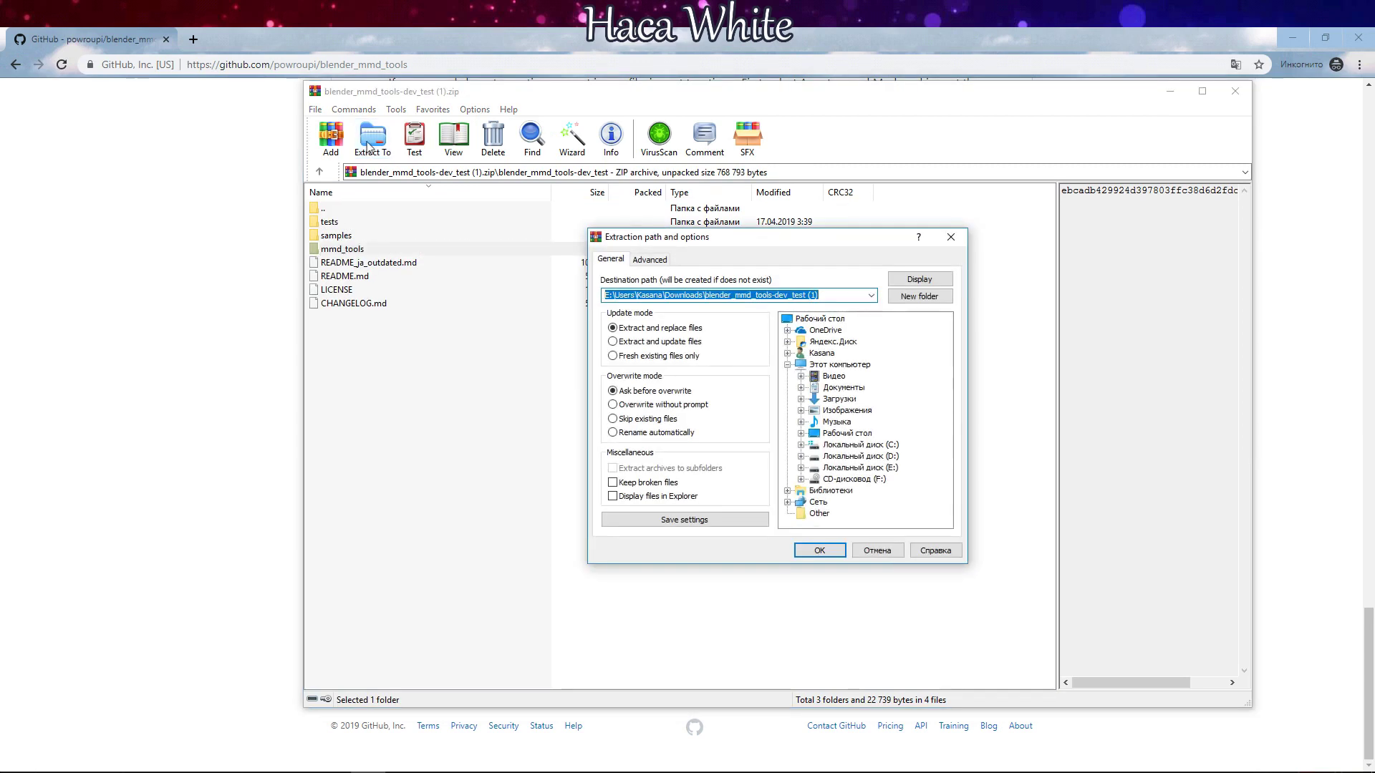
left_click(815, 549)
Repack the extracted mmd_tools folder on its own as mmd_tools.zip.
right_click(528, 334)
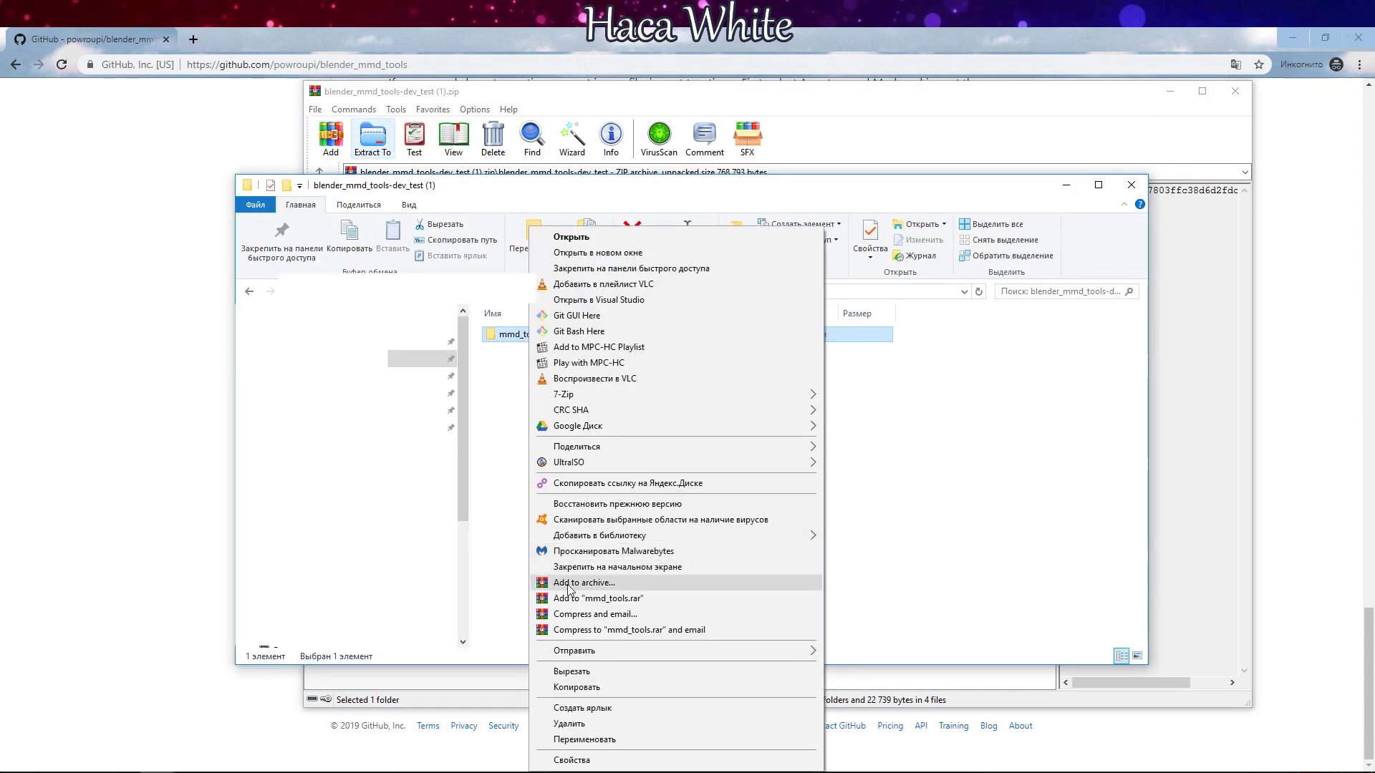
left_click(572, 584)
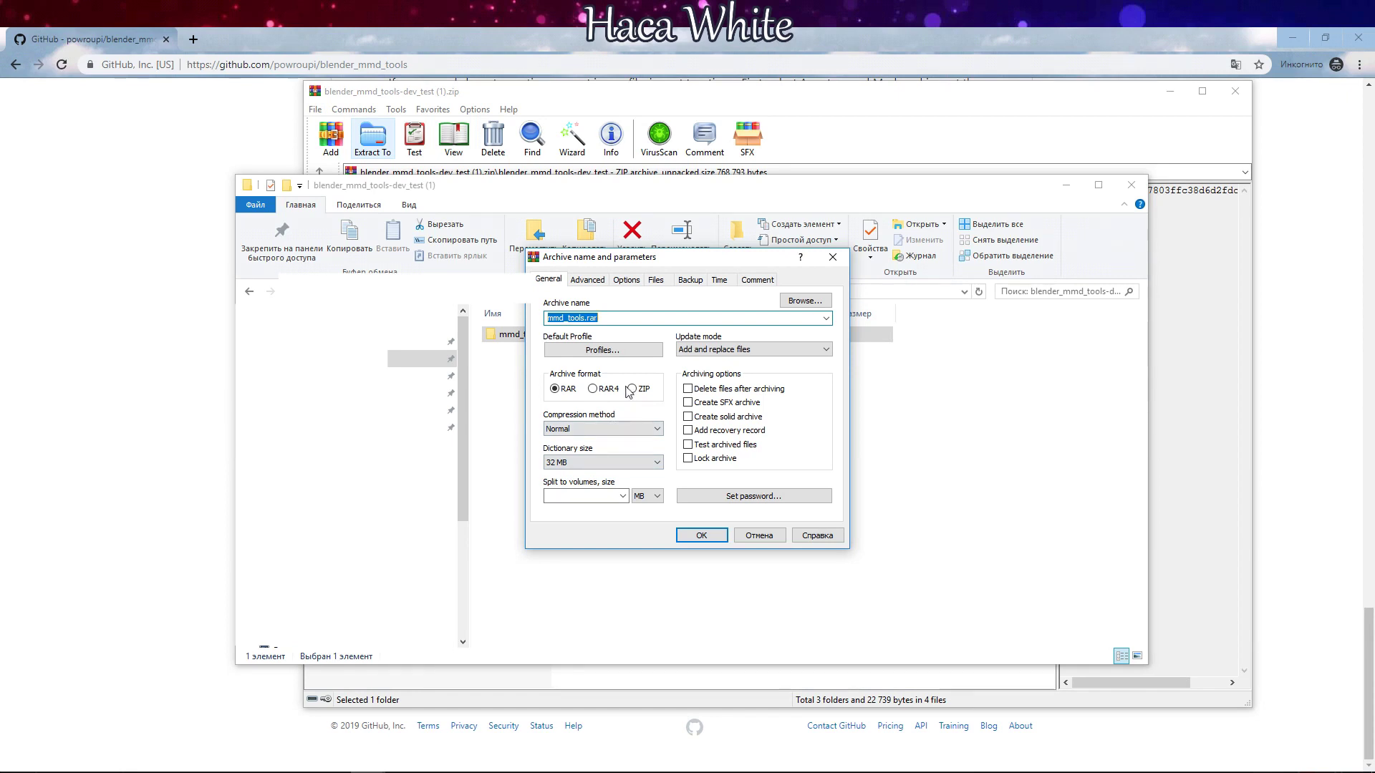
left_click(694, 536)
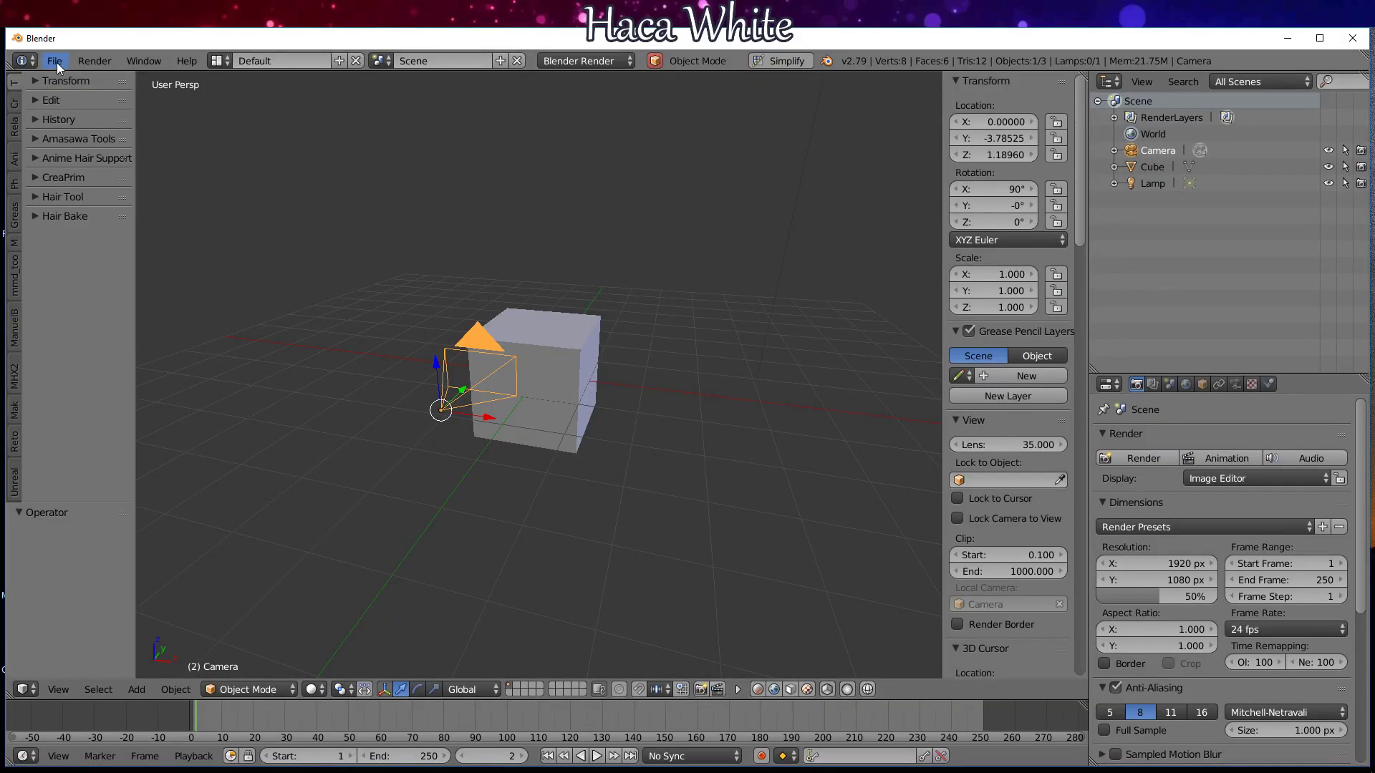
Install blender_mmd_tools-dev_test.zip as an add-on from User Preferences > Add-ons.
left_click(56, 61)
left_click(100, 247)
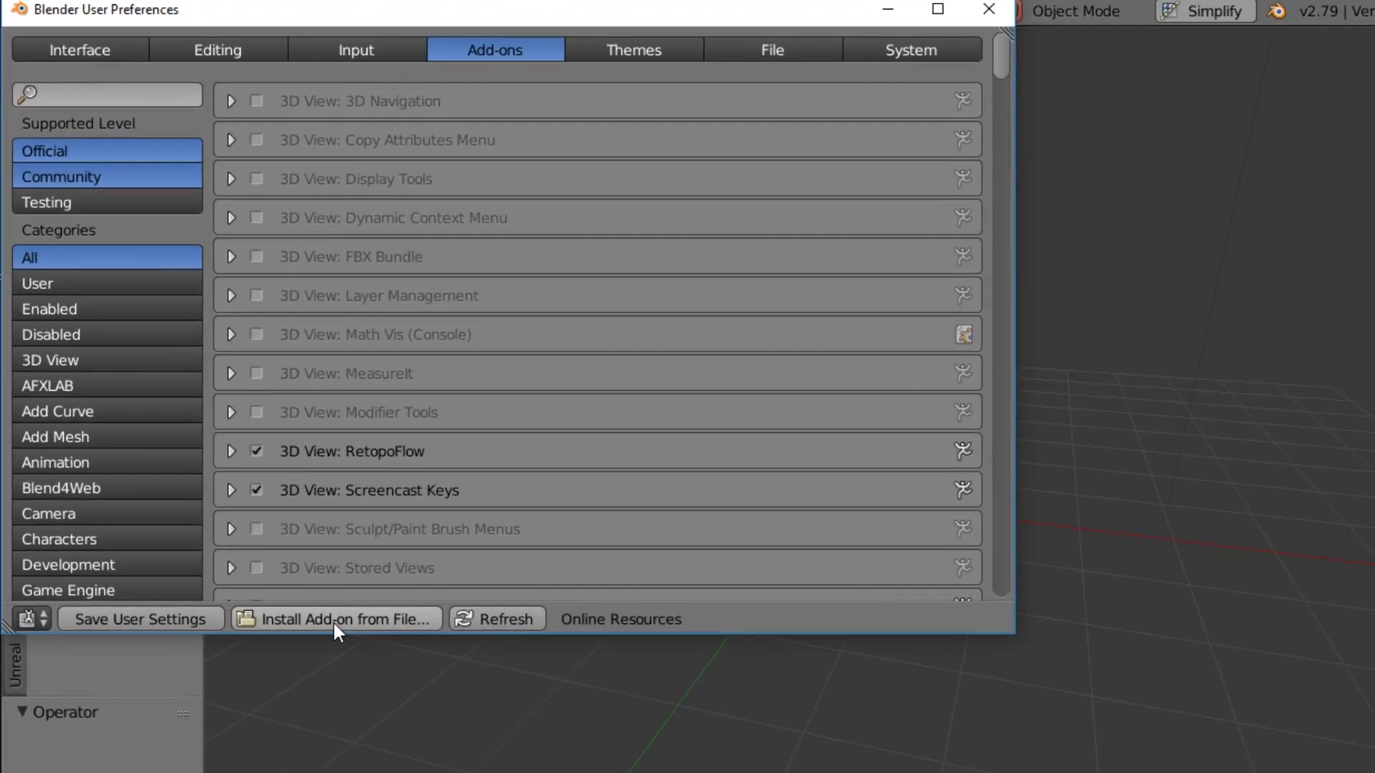
left_click(222, 452)
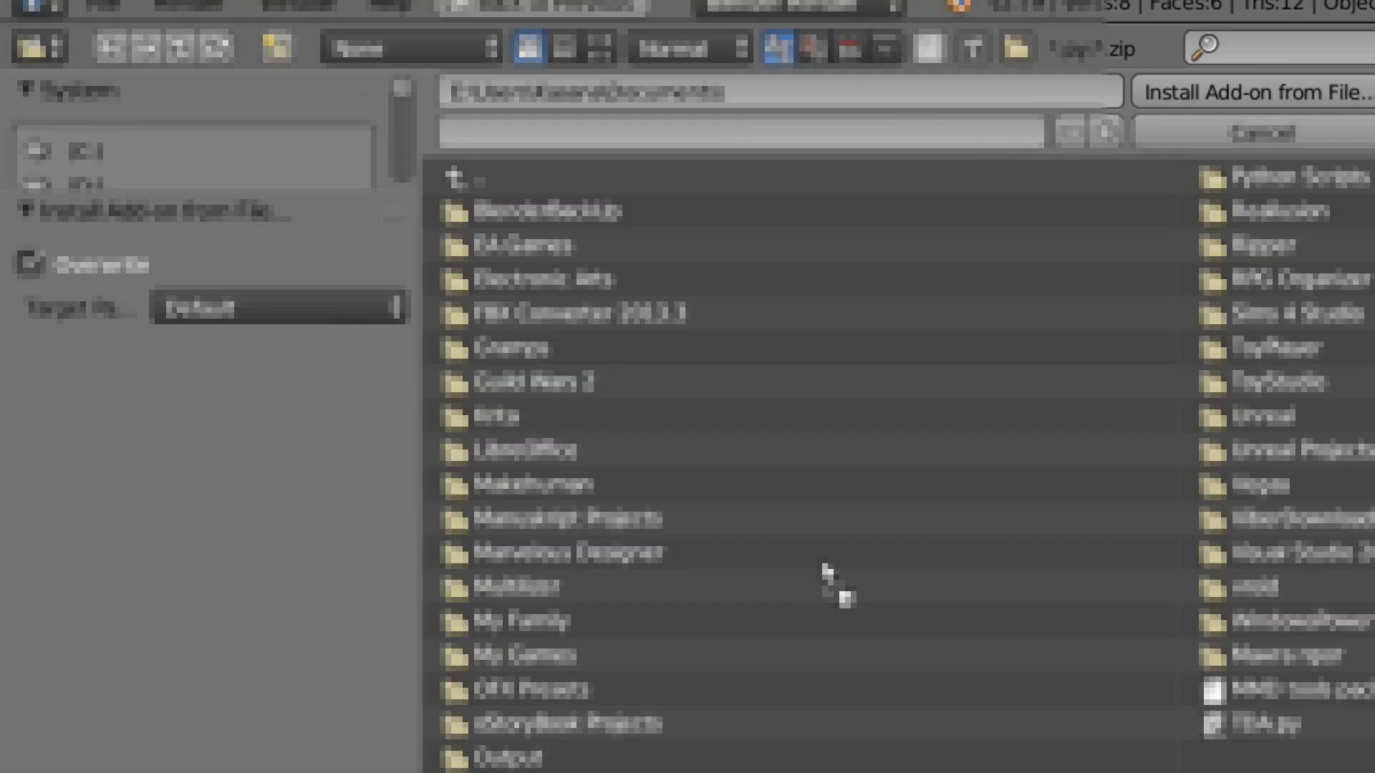
scroll(645, 322, "down", 2)
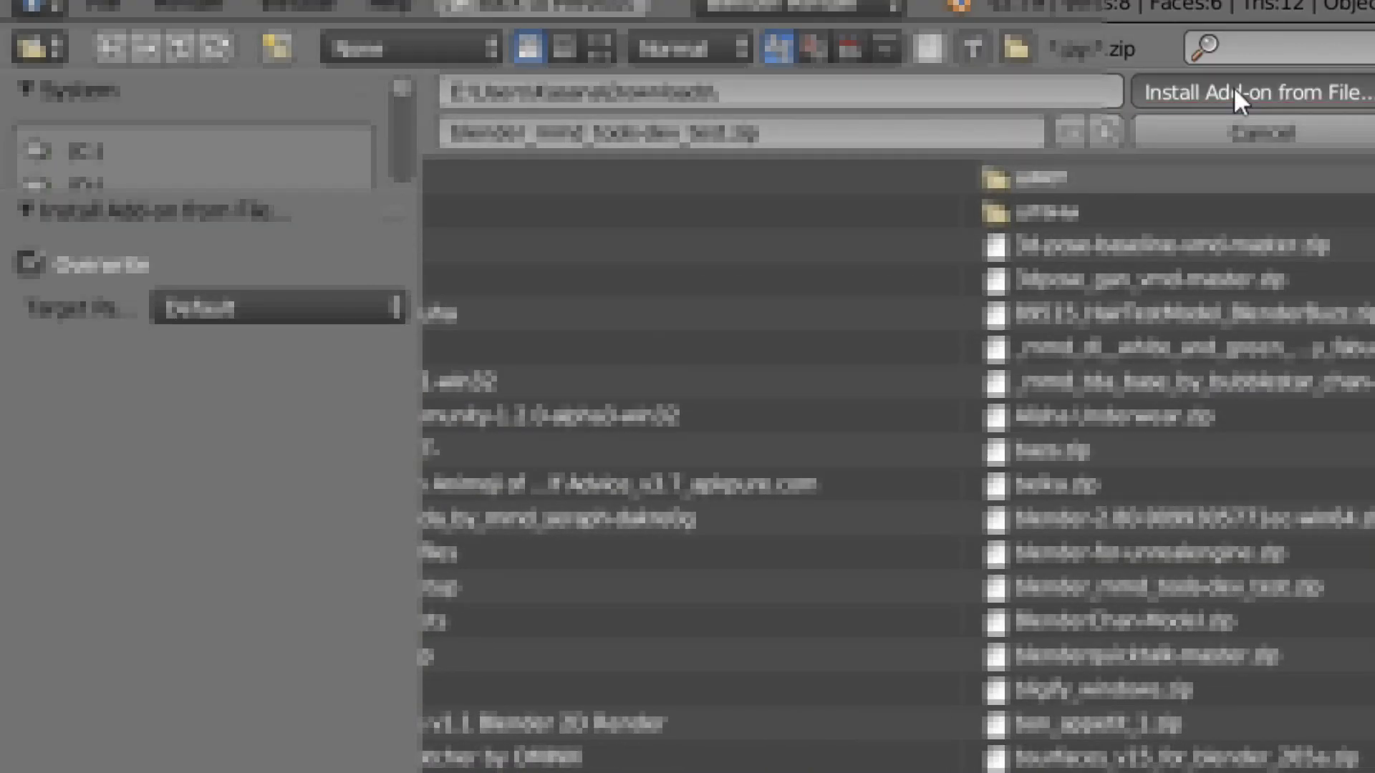
left_click(1234, 88)
left_click(129, 69)
Filter the add-ons by 'mmd' and enable the second Object: mmd_tools entry.
type("mmd")
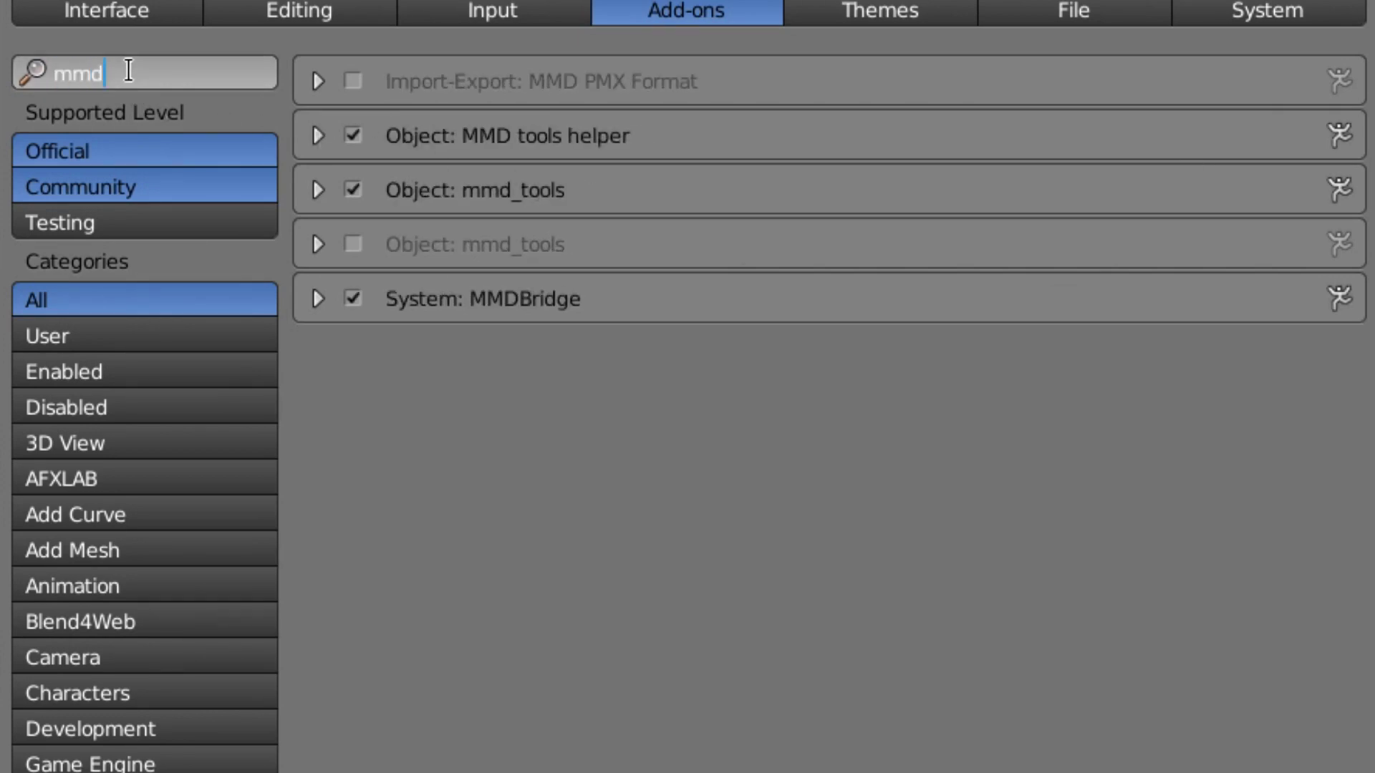
key("BackSpace")
key("BackSpace")
key("BackSpace")
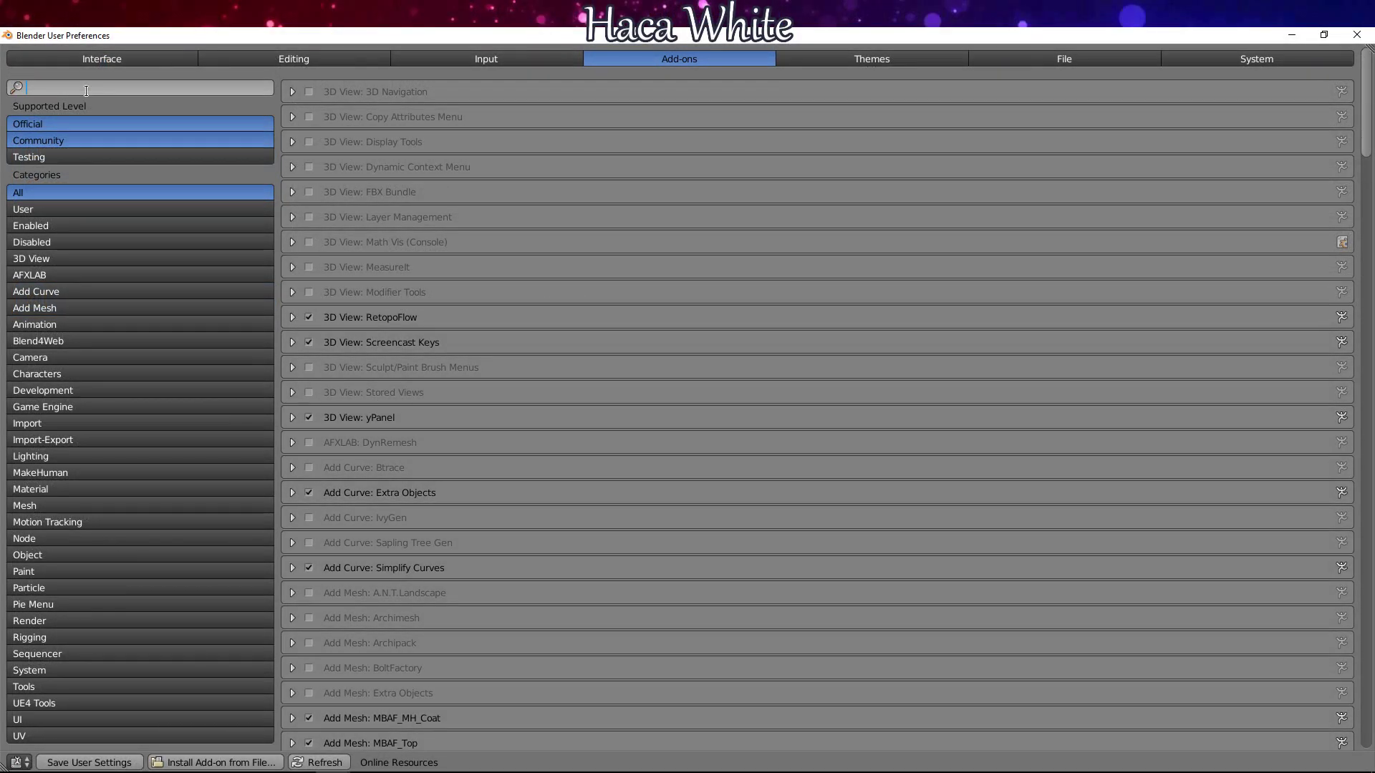
type("m")
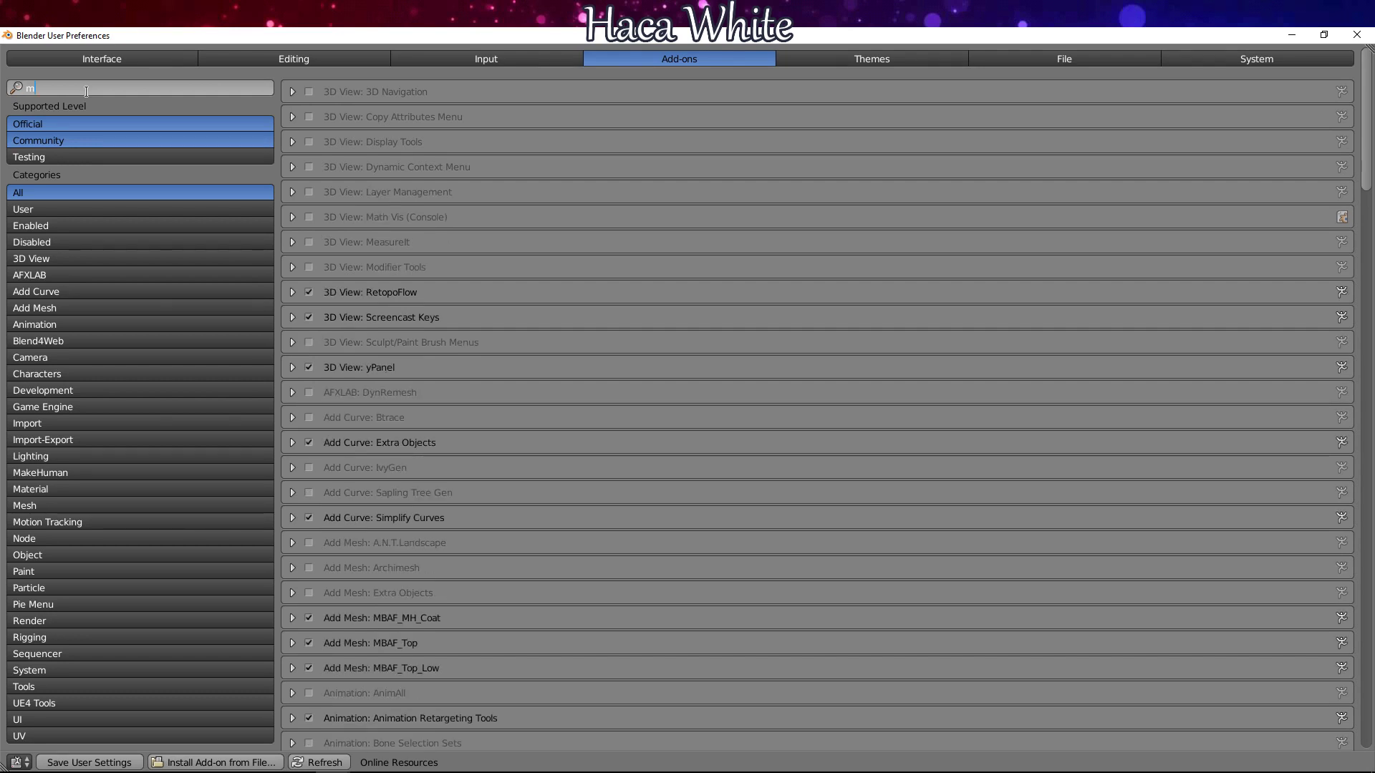
type("m")
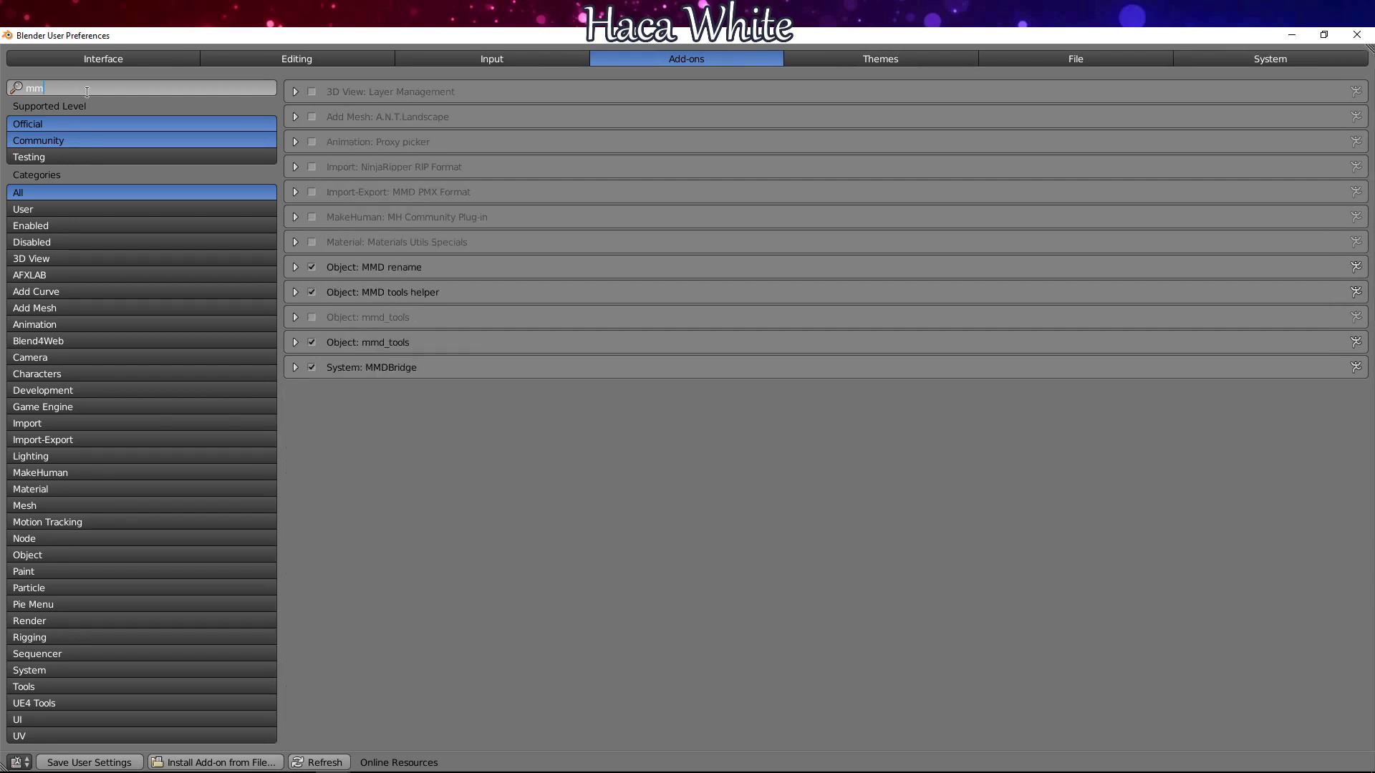
type("d")
left_click(294, 191)
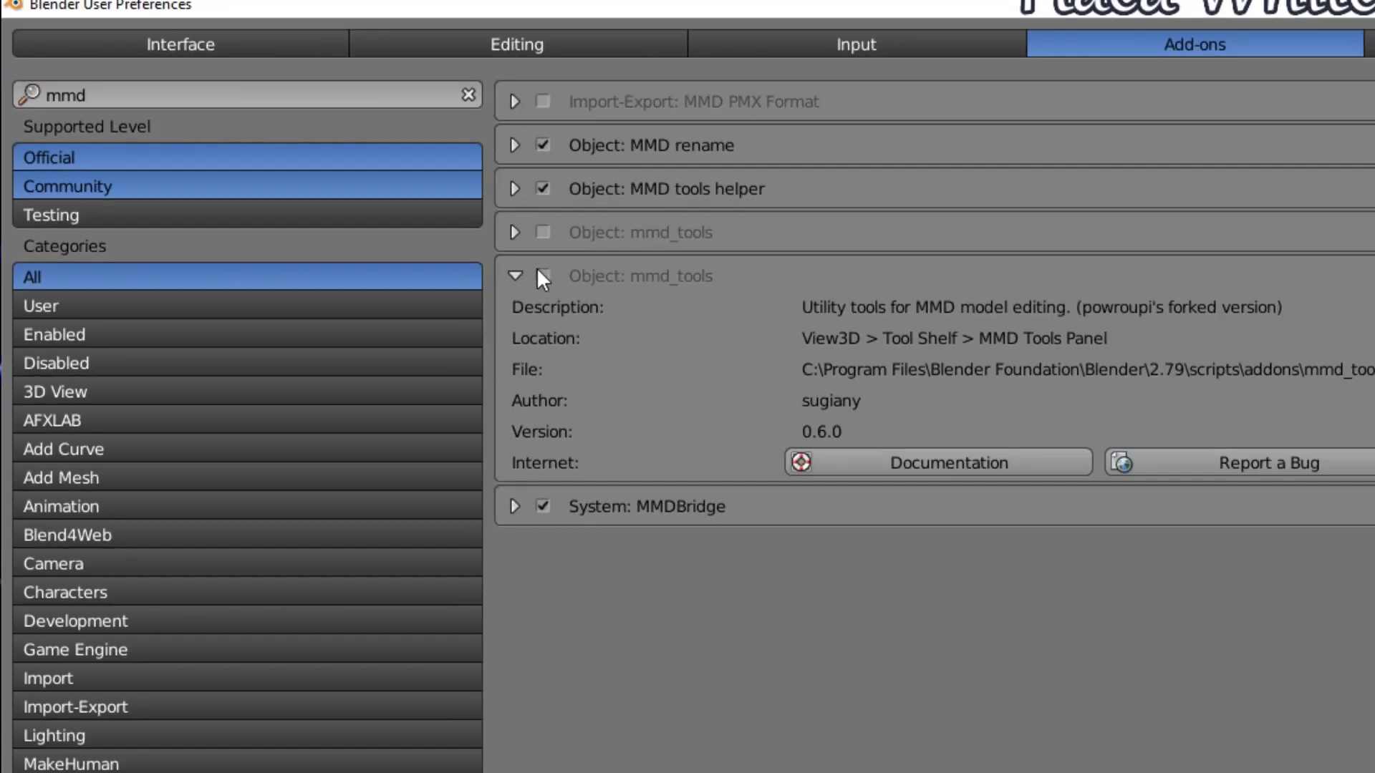
left_click(772, 358)
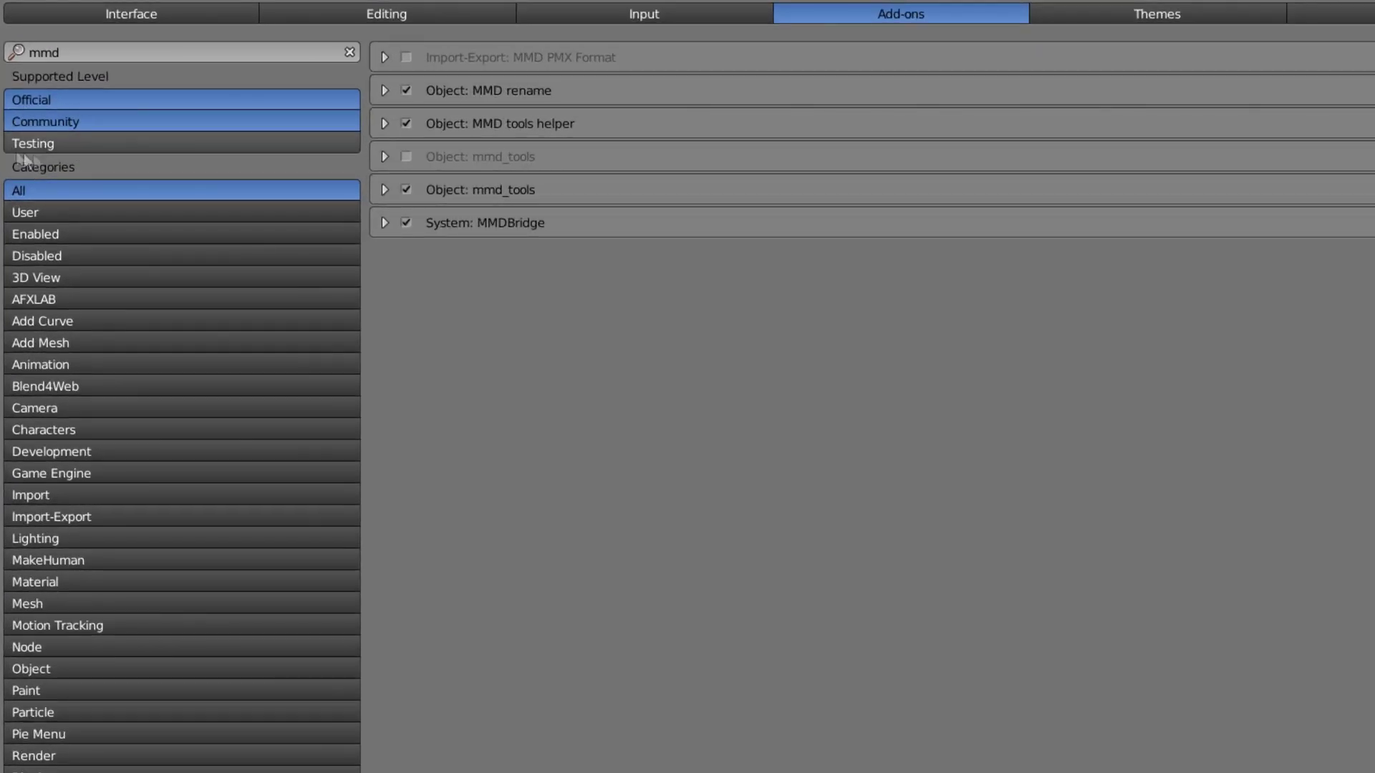
left_click(14, 146)
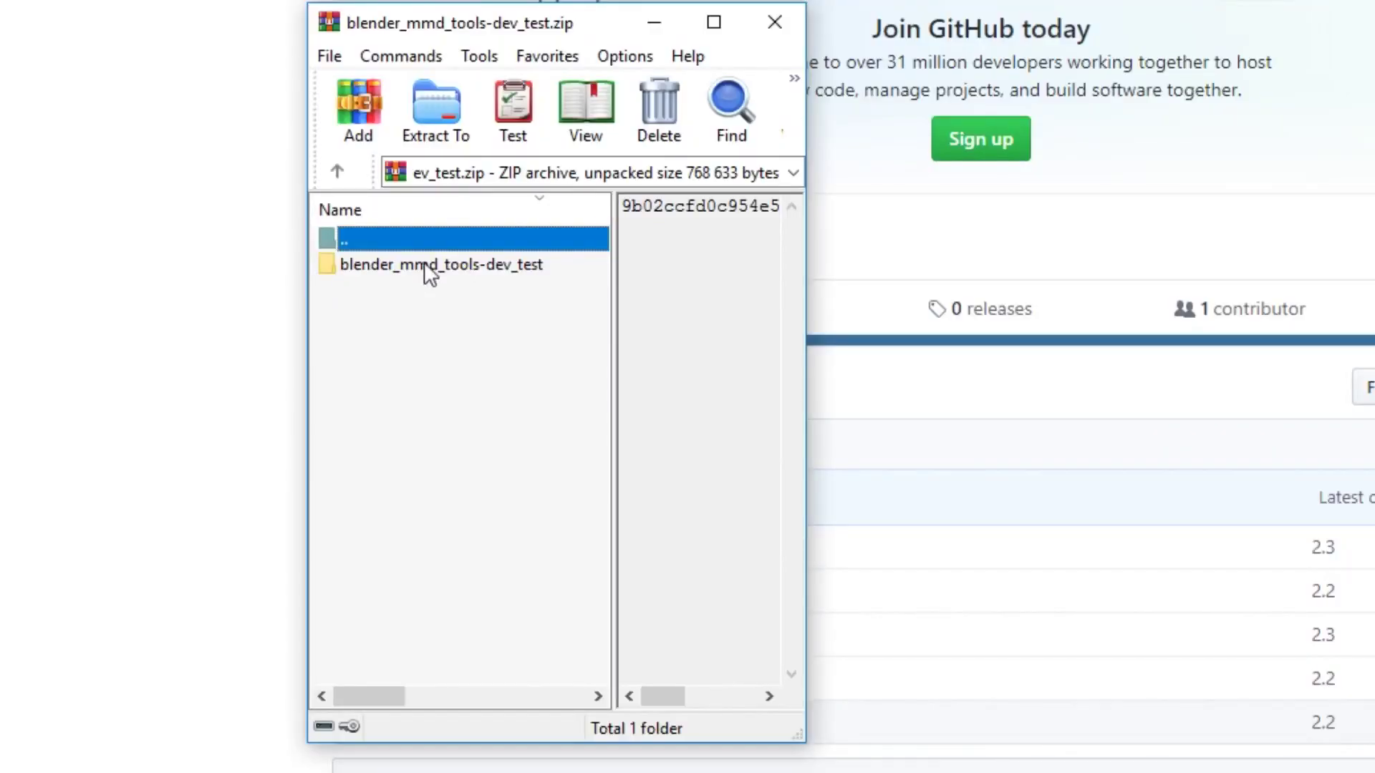
Drag mmd_tools from the archive into AppData\Roaming\Blender Foundation\Blender\2.79\scripts\addons.
double_click(428, 274)
left_click_drag(379, 315, 803, 474)
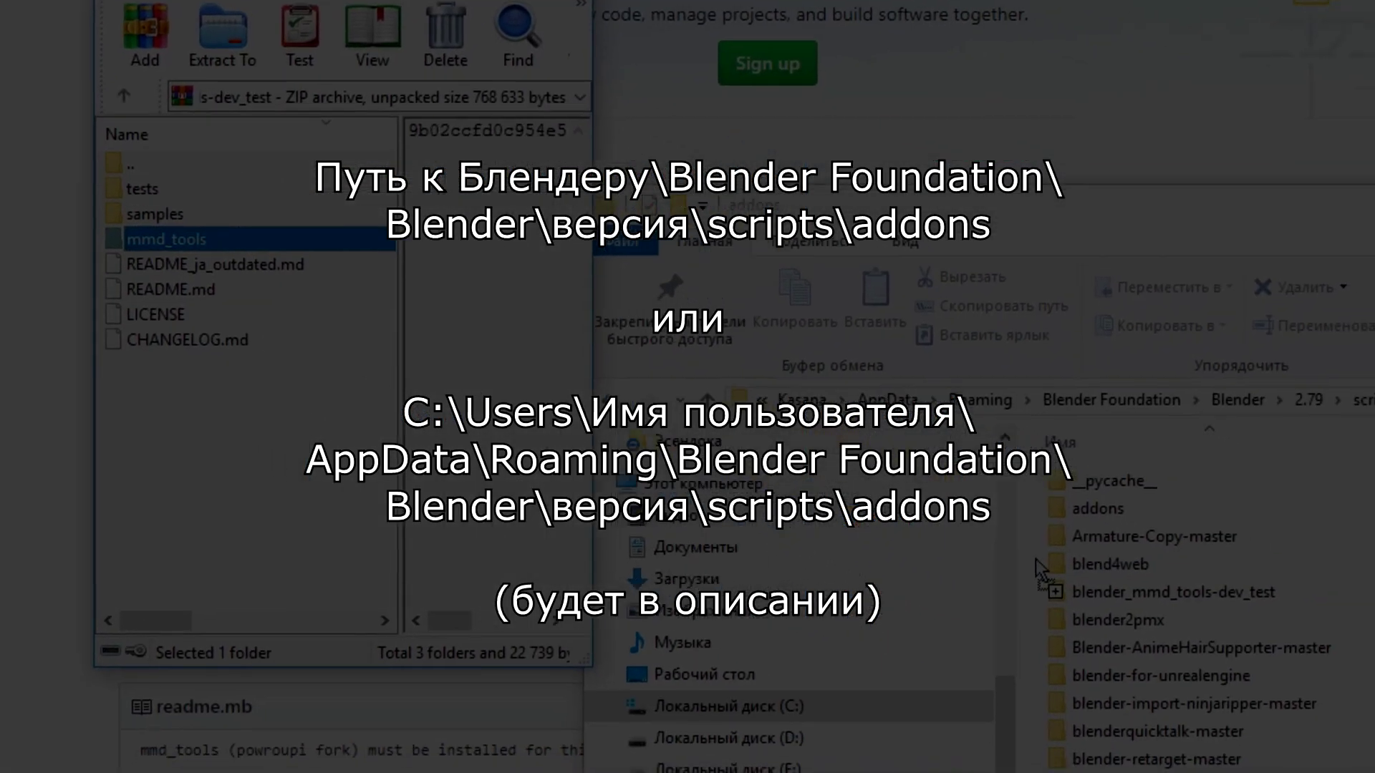
scroll(429, 486, "down", 3)
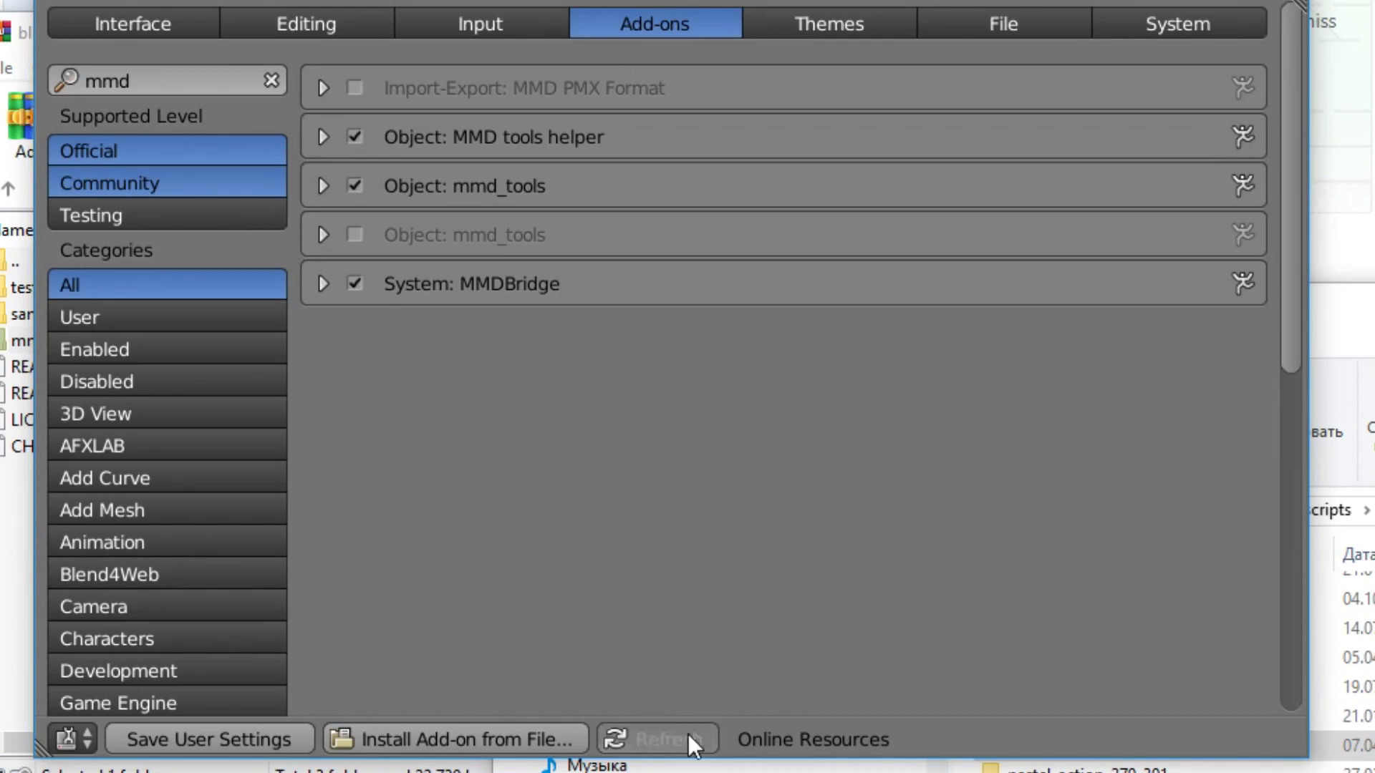
Refresh the add-on list to detect mmd_tools, then dismiss Blender 2.80's splash screen.
left_click(688, 733)
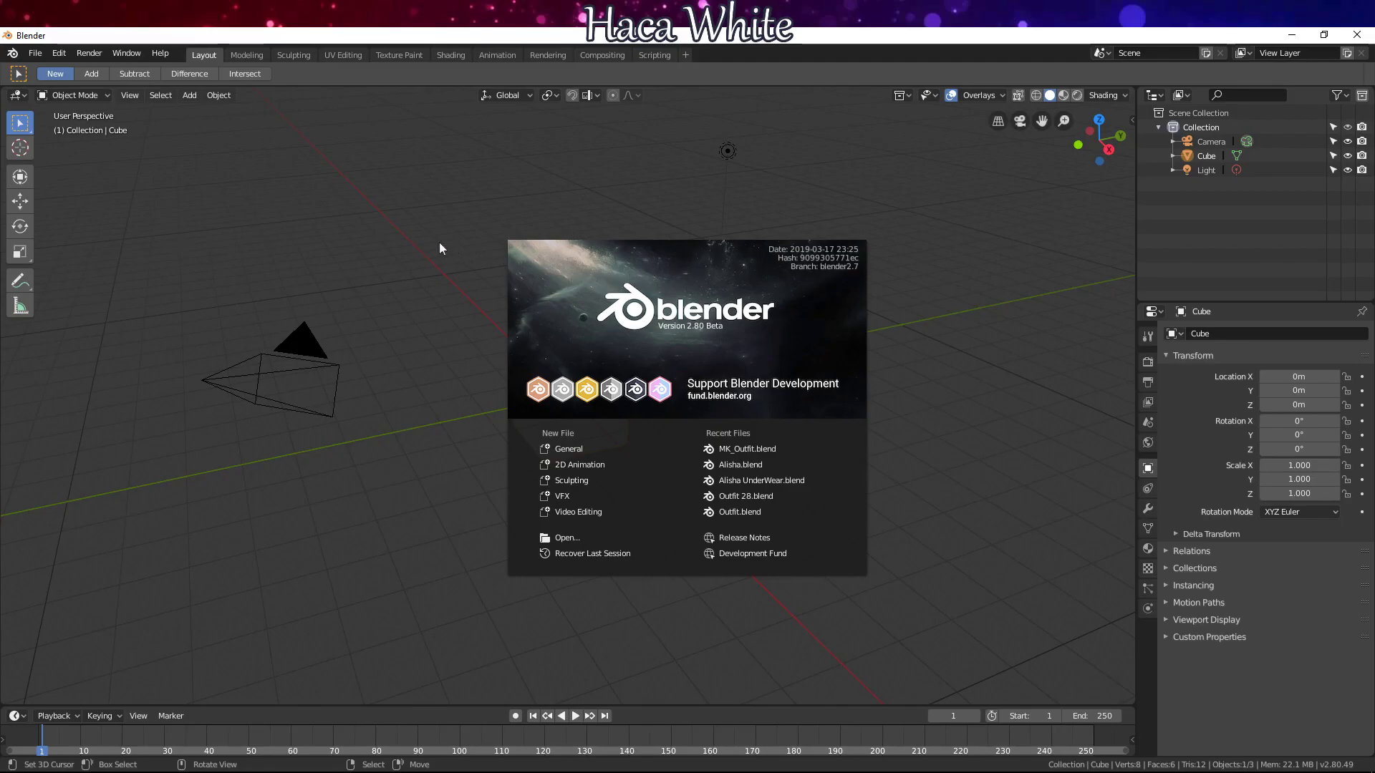
left_click(440, 249)
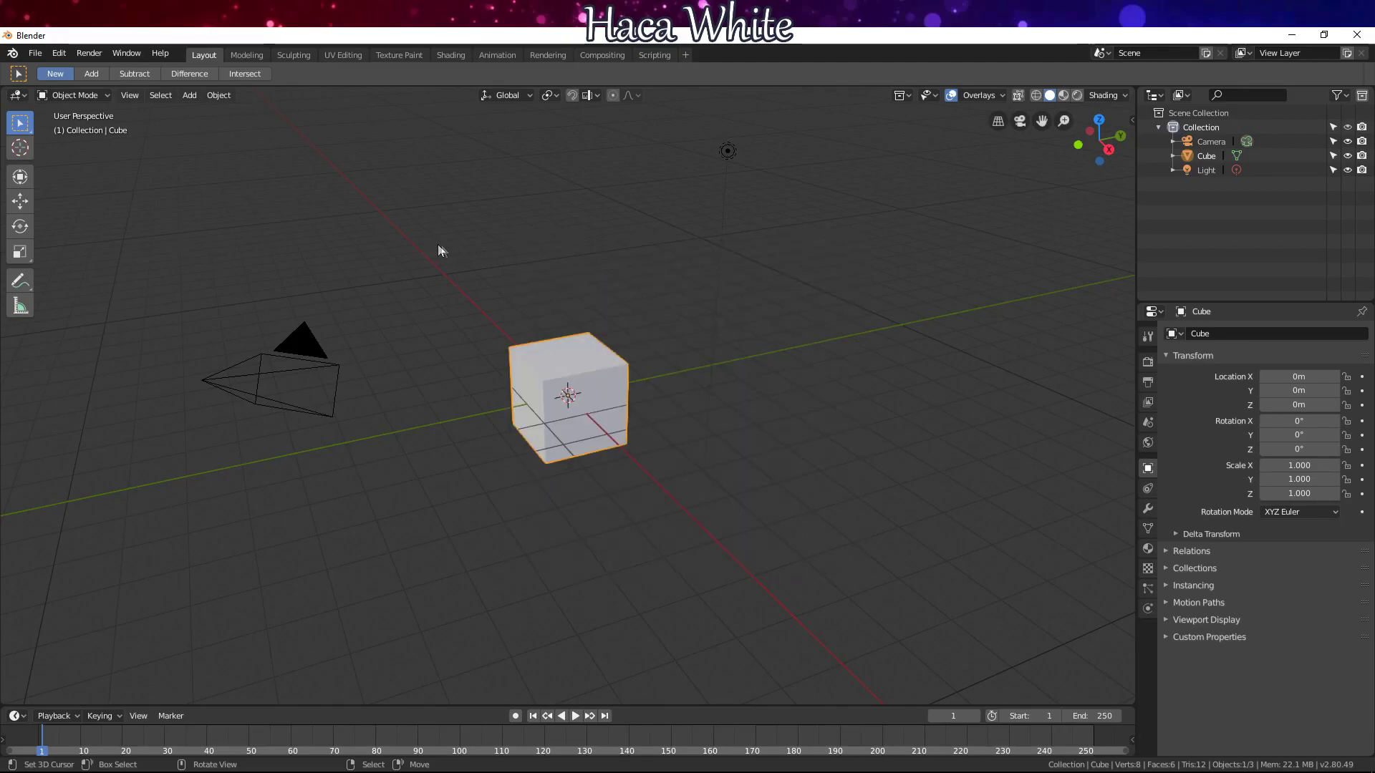
Open Blender's Preferences window and move it to the screen centre.
left_click(70, 59)
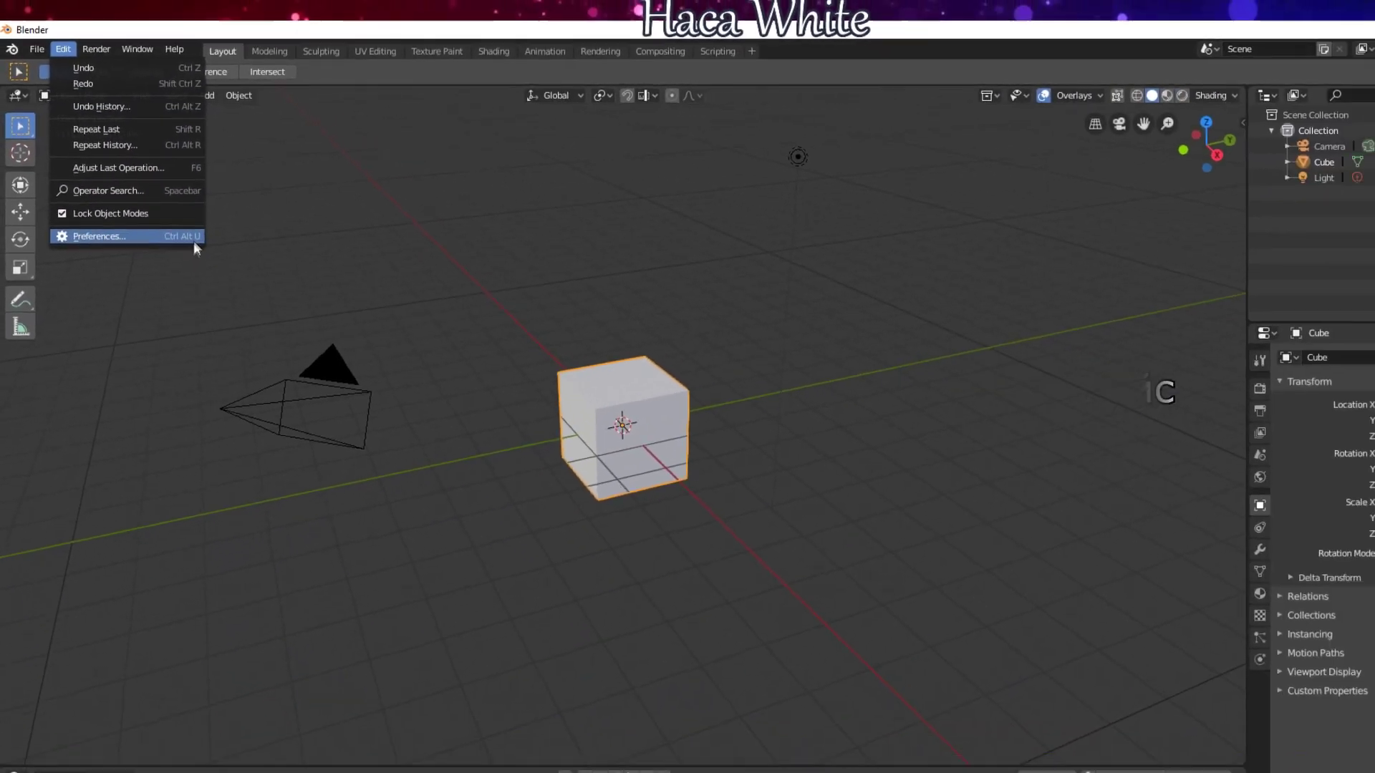
left_click(108, 223)
left_click_drag(207, 47, 734, 129)
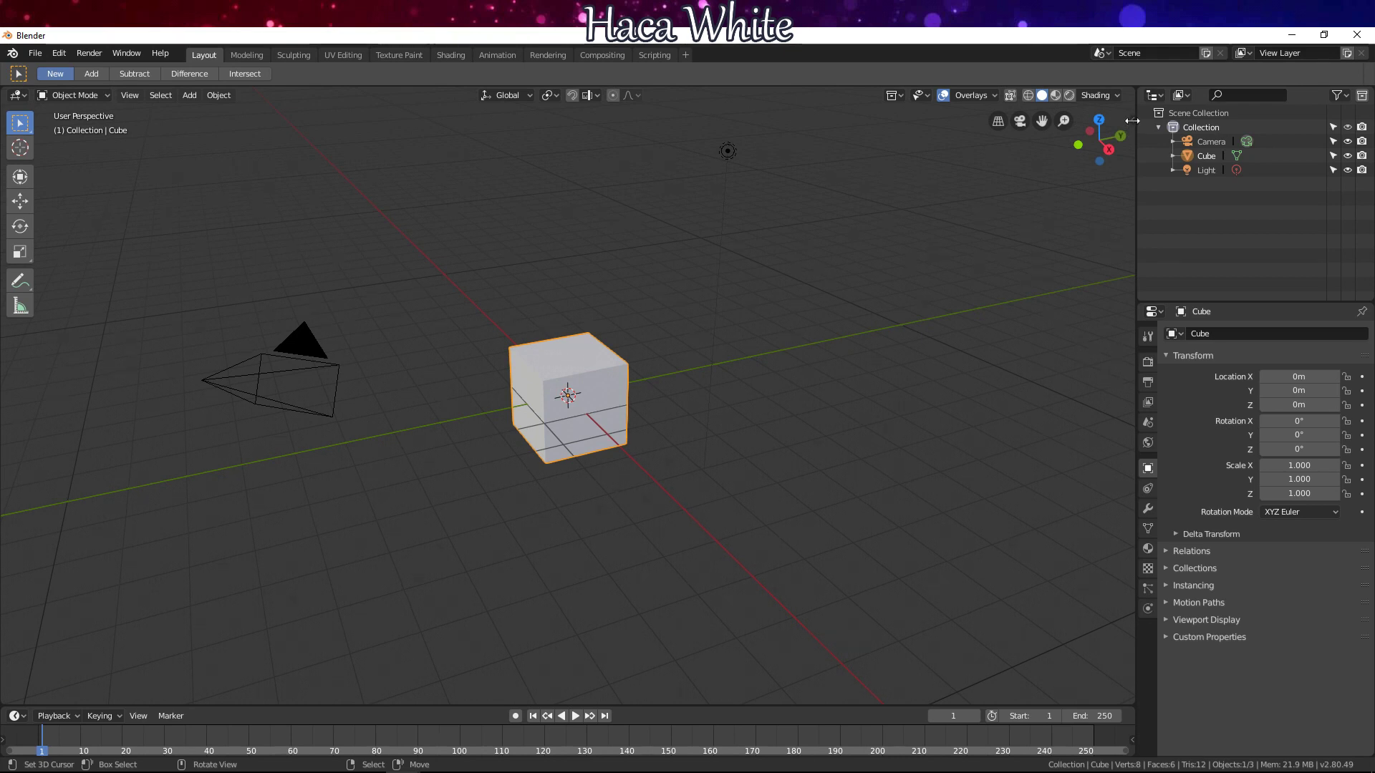
Show the viewport sidebar, collapse Transform, and switch to the MMD tab.
left_click(1131, 120)
left_click(1010, 114)
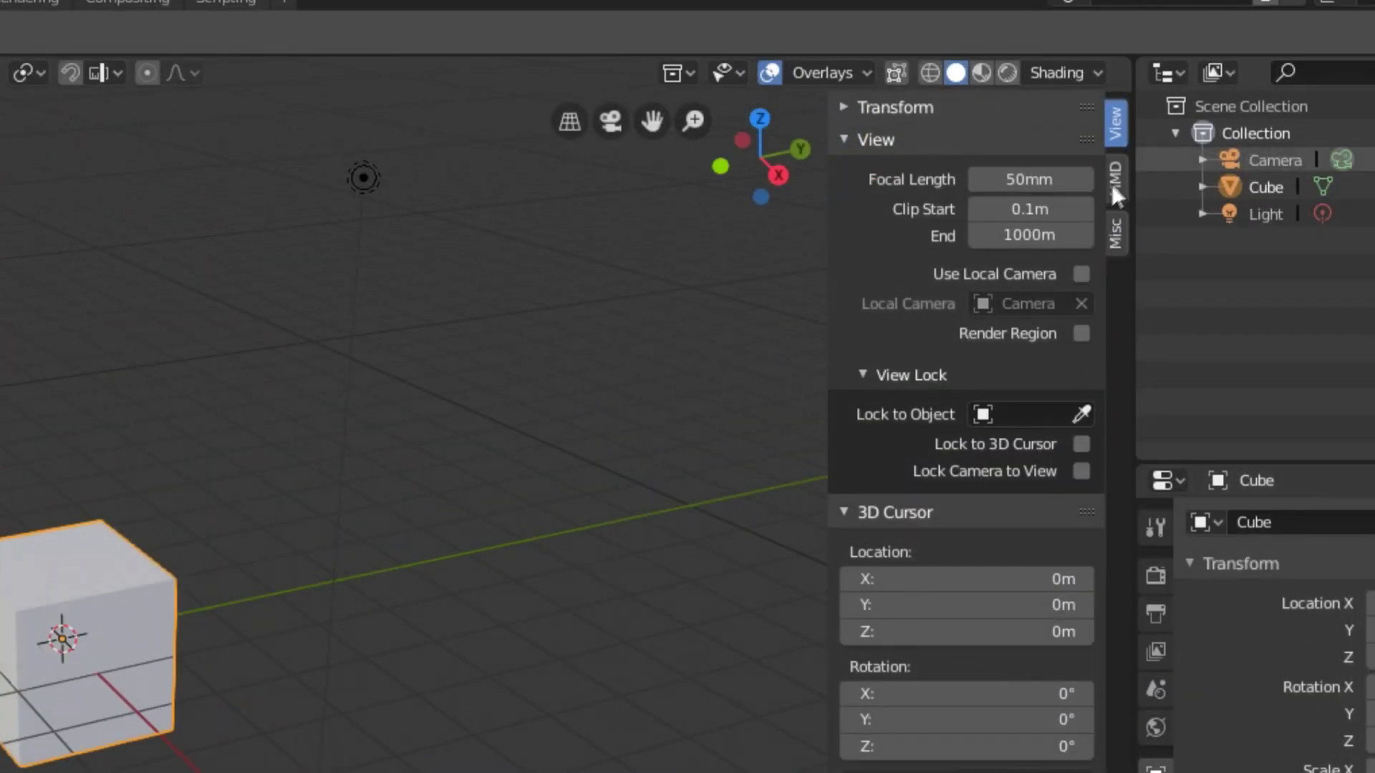
left_click(1113, 183)
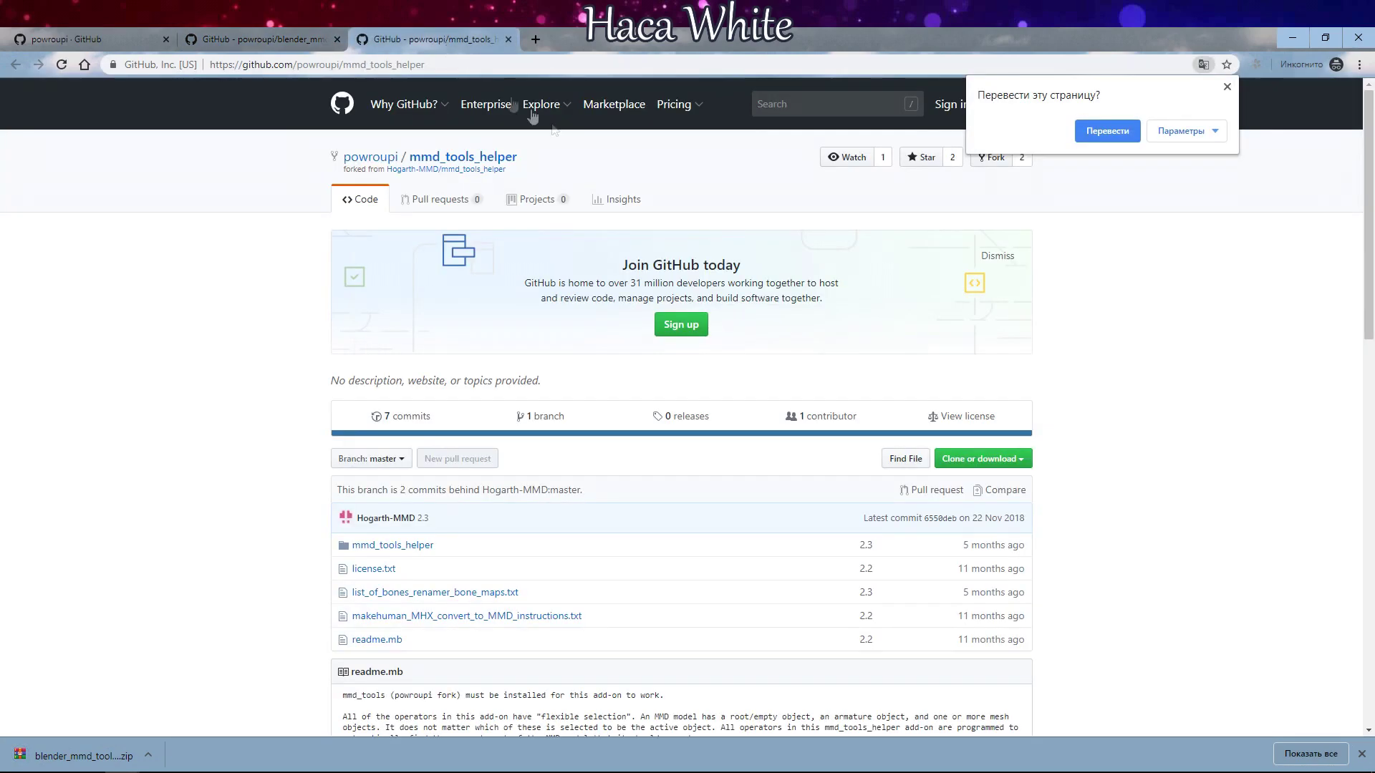
Download the mmd_tools_helper repository from GitHub as a ZIP.
scroll(974, 437, "down", 1)
left_click(975, 386)
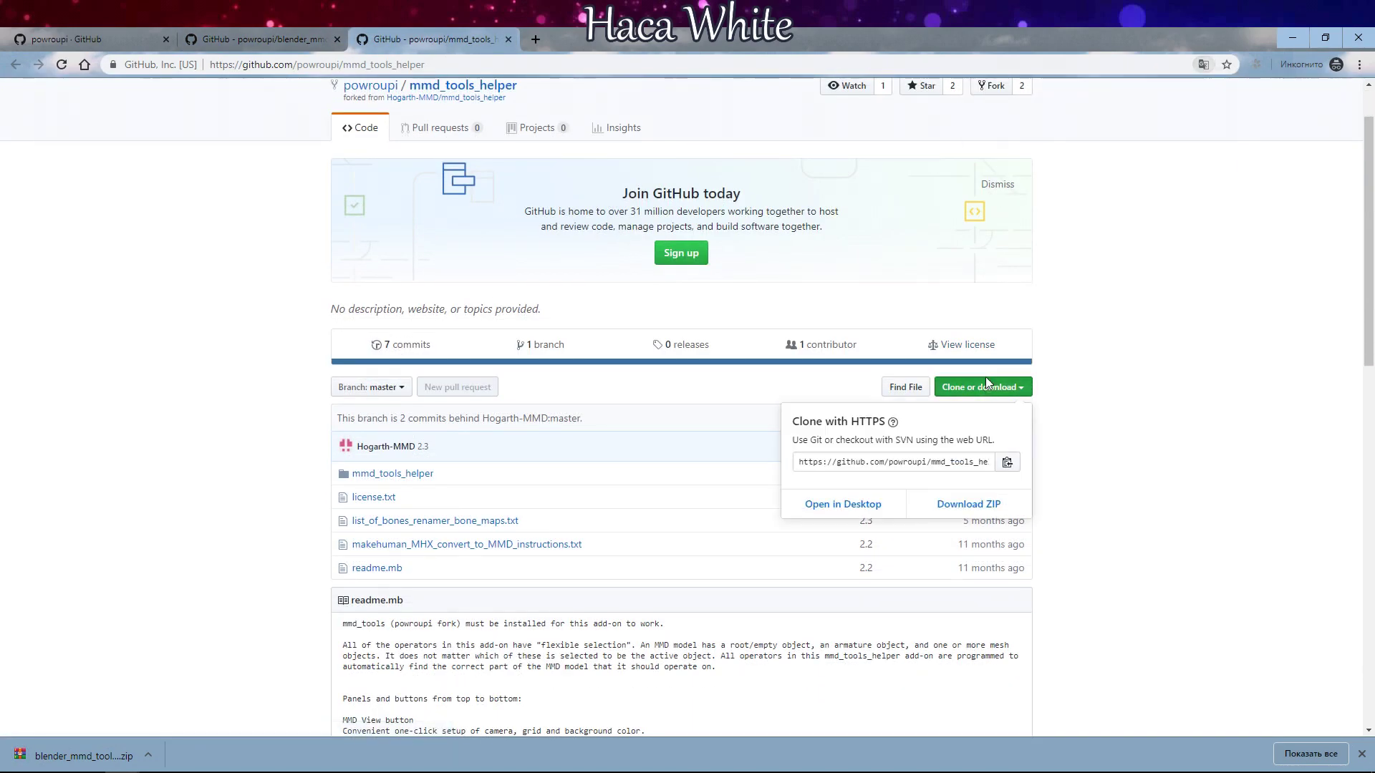
left_click(969, 507)
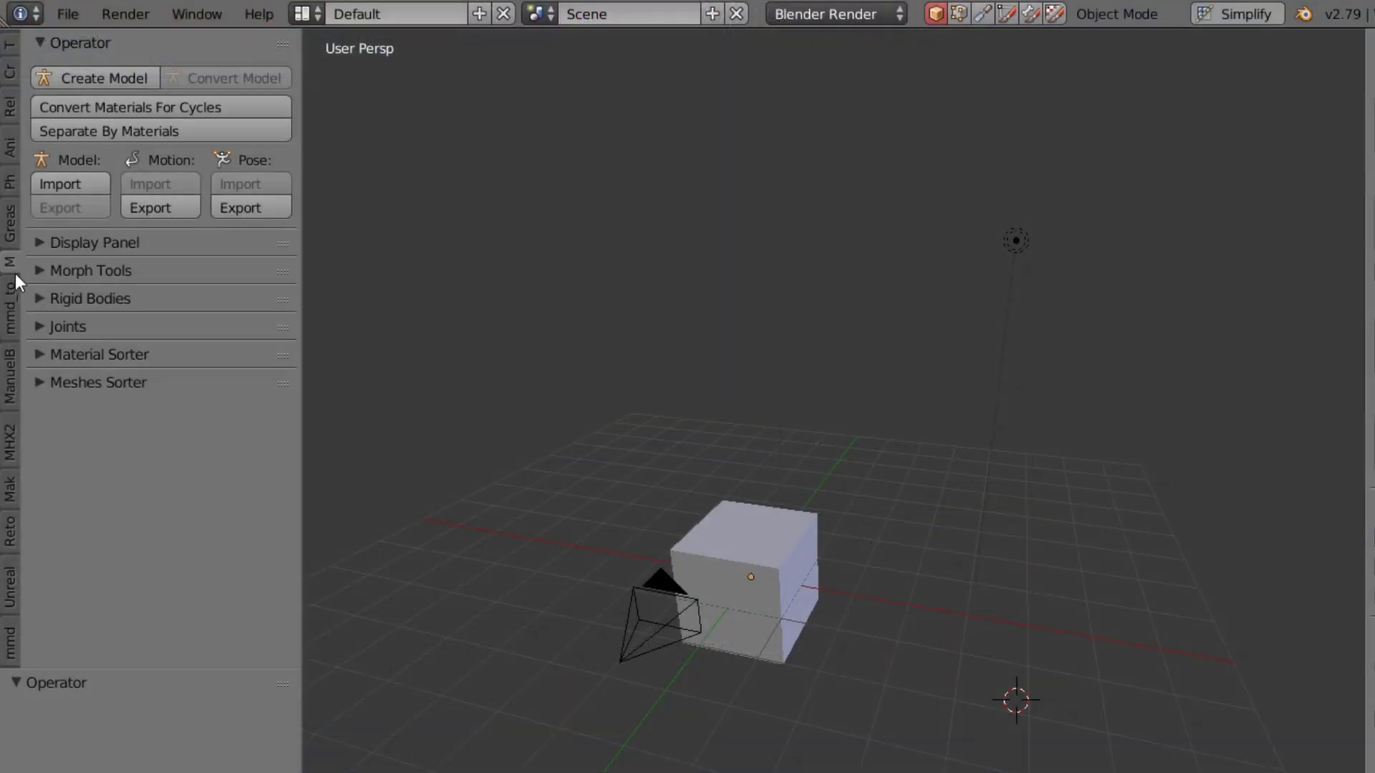
Open the mmd_tools_helper tab and expand MMD View through Armature Diagnostic panels.
left_click(11, 298)
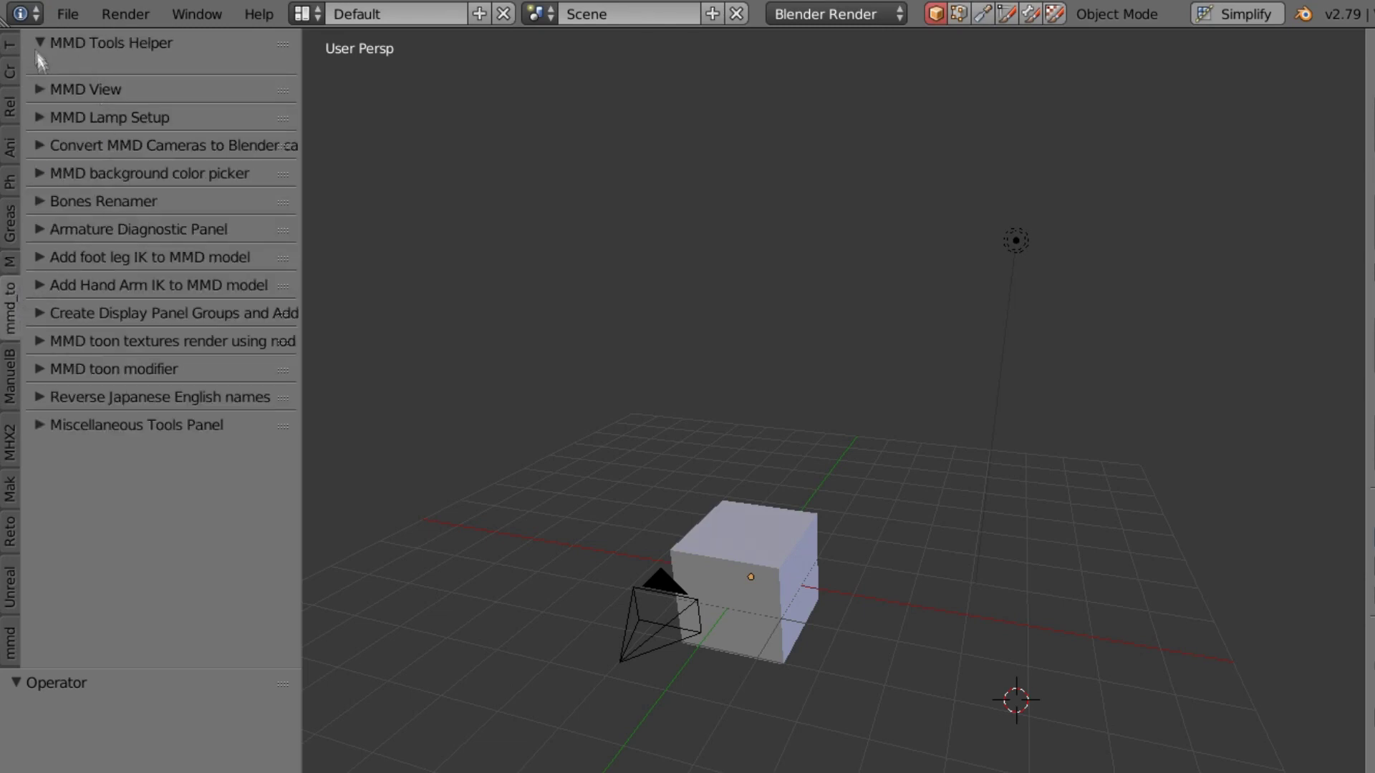
left_click(39, 89)
left_click(37, 191)
left_click(37, 301)
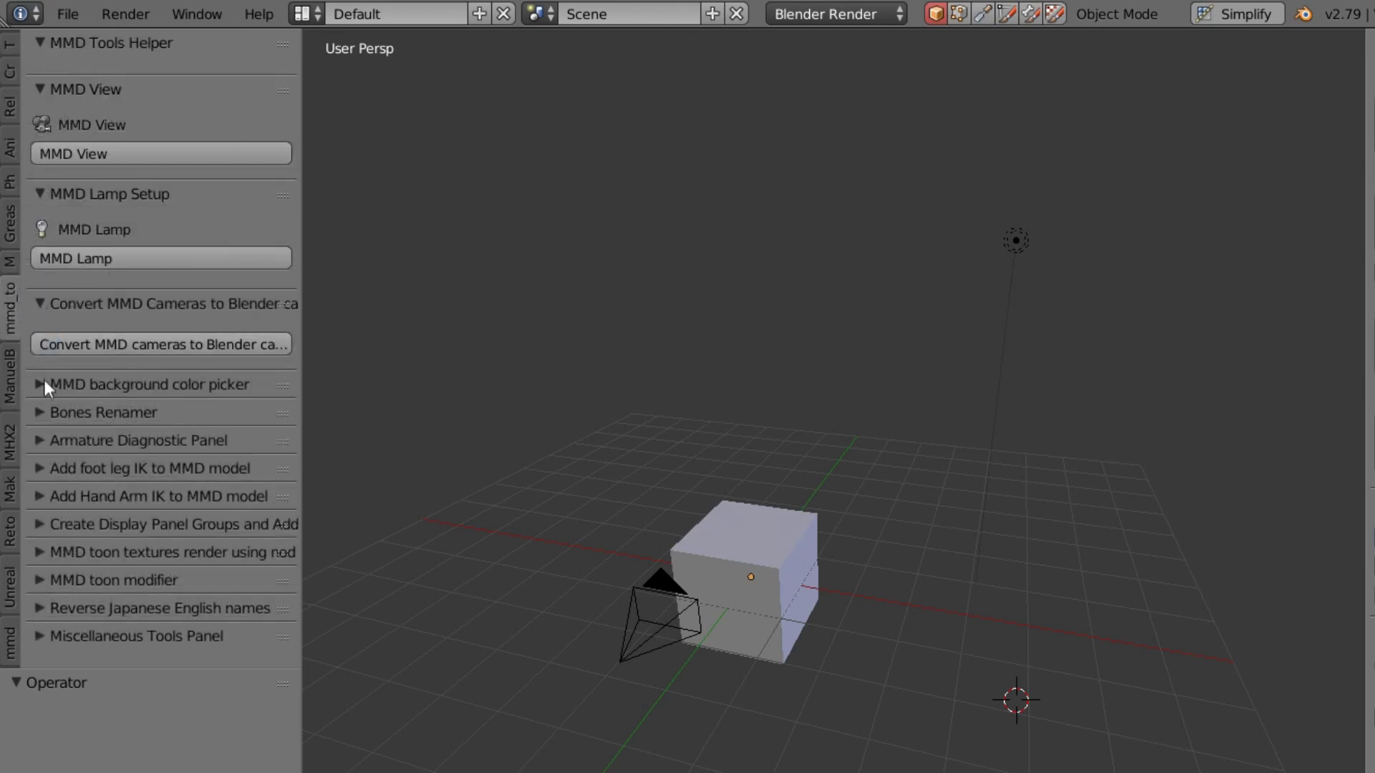
left_click(38, 377)
left_click(38, 496)
scroll(37, 538, "down", 4)
left_click(36, 545)
Expand the foot leg IK, display groups, toon, name-reversal and Miscellaneous Tools panels.
scroll(36, 551, "down", 5)
left_click(35, 552)
scroll(36, 552, "down", 3)
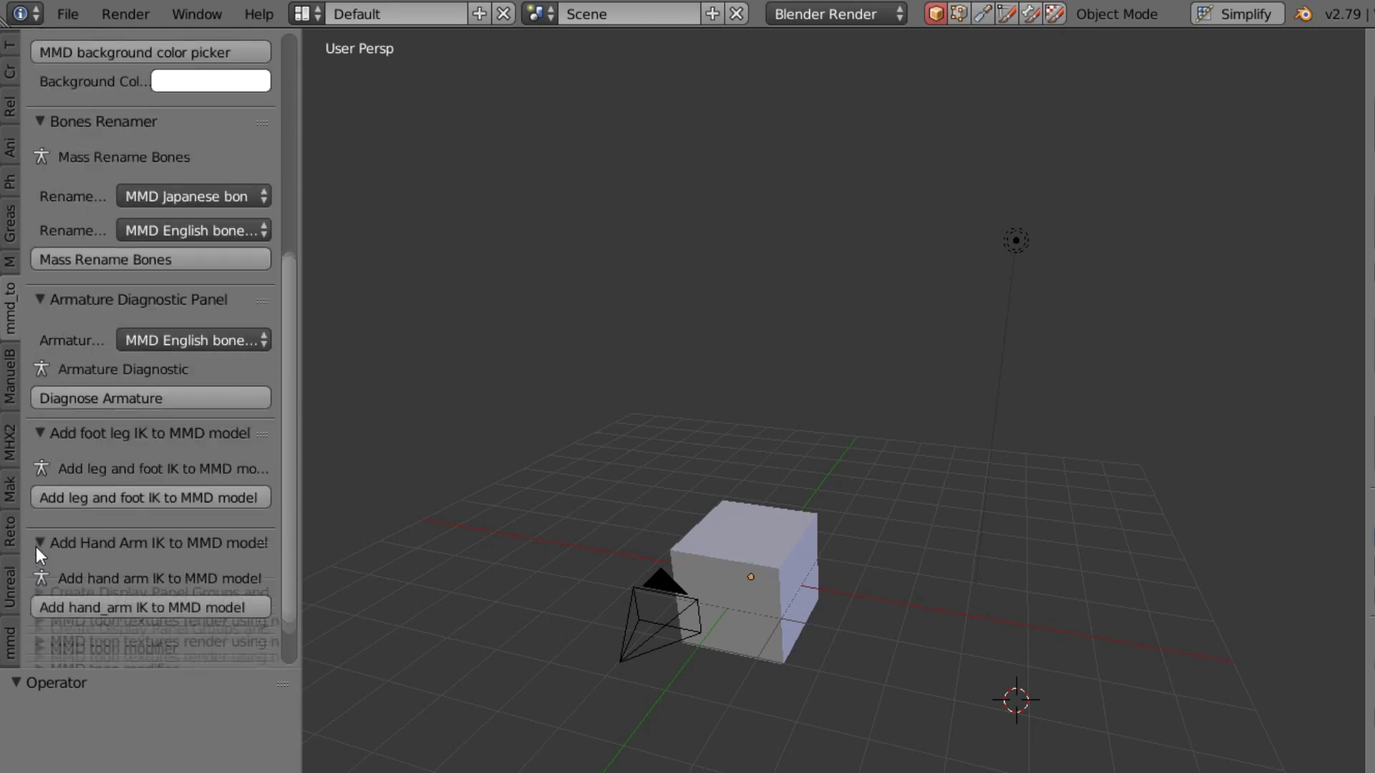
scroll(36, 547, "down", 3)
left_click(35, 547)
scroll(36, 543, "down", 3)
left_click(37, 571)
scroll(39, 566, "down", 3)
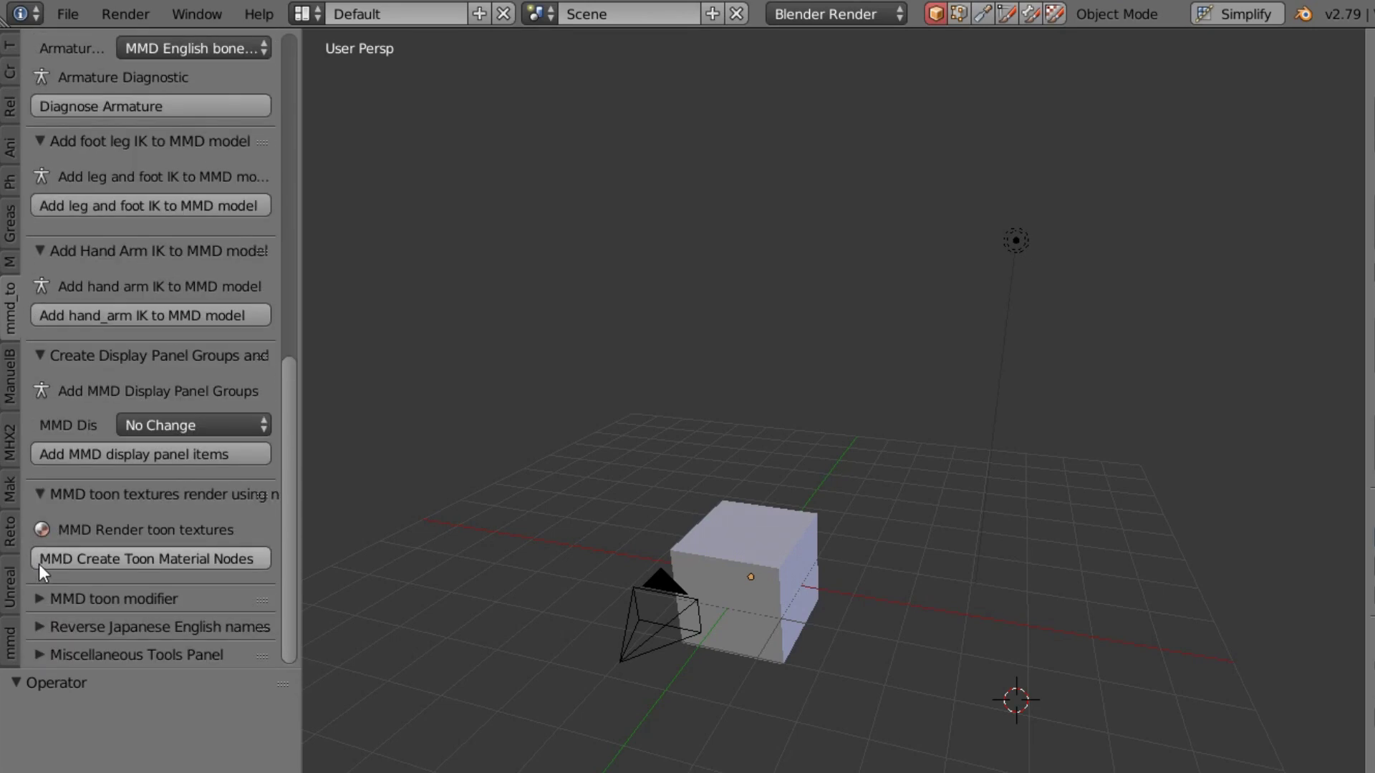
scroll(40, 591, "down", 4)
left_click(39, 625)
scroll(39, 633, "down", 3)
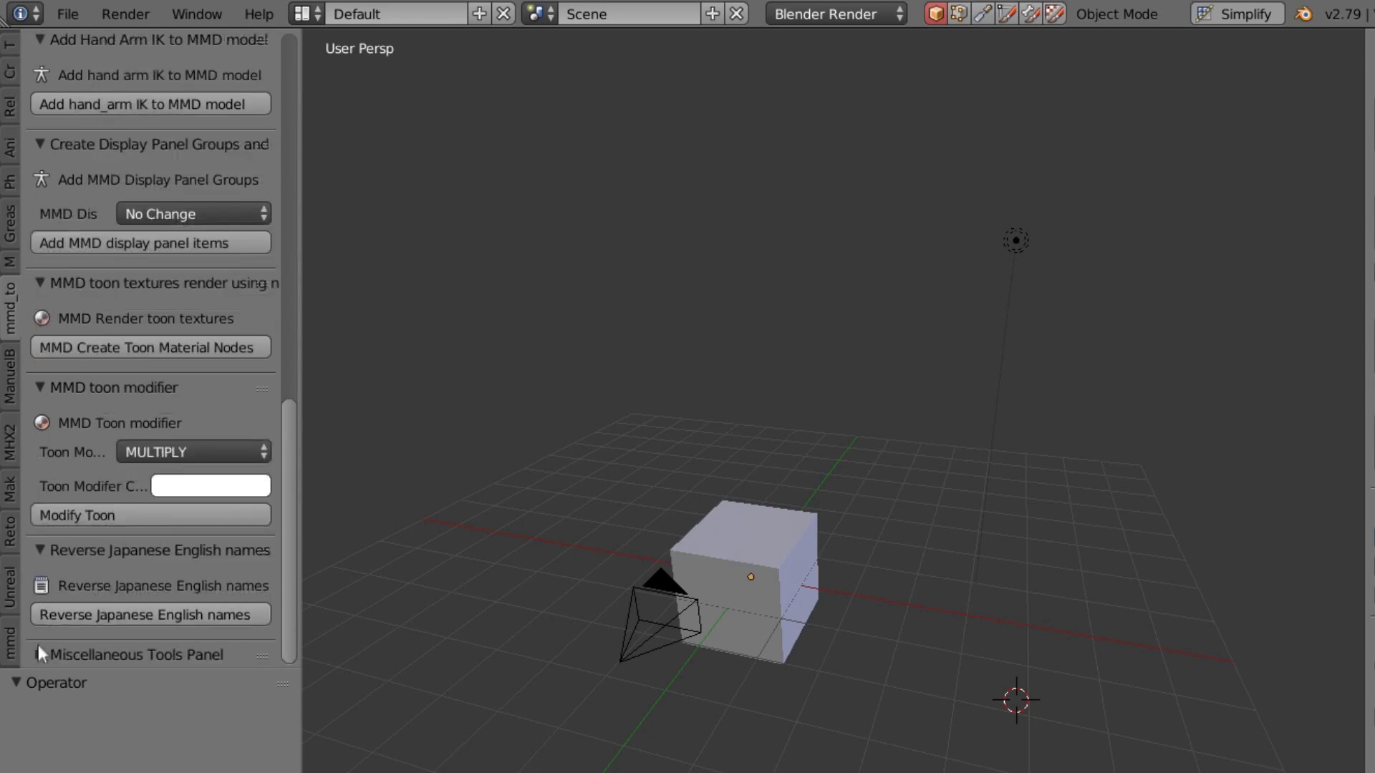
left_click(42, 645)
scroll(75, 607, "down", 4)
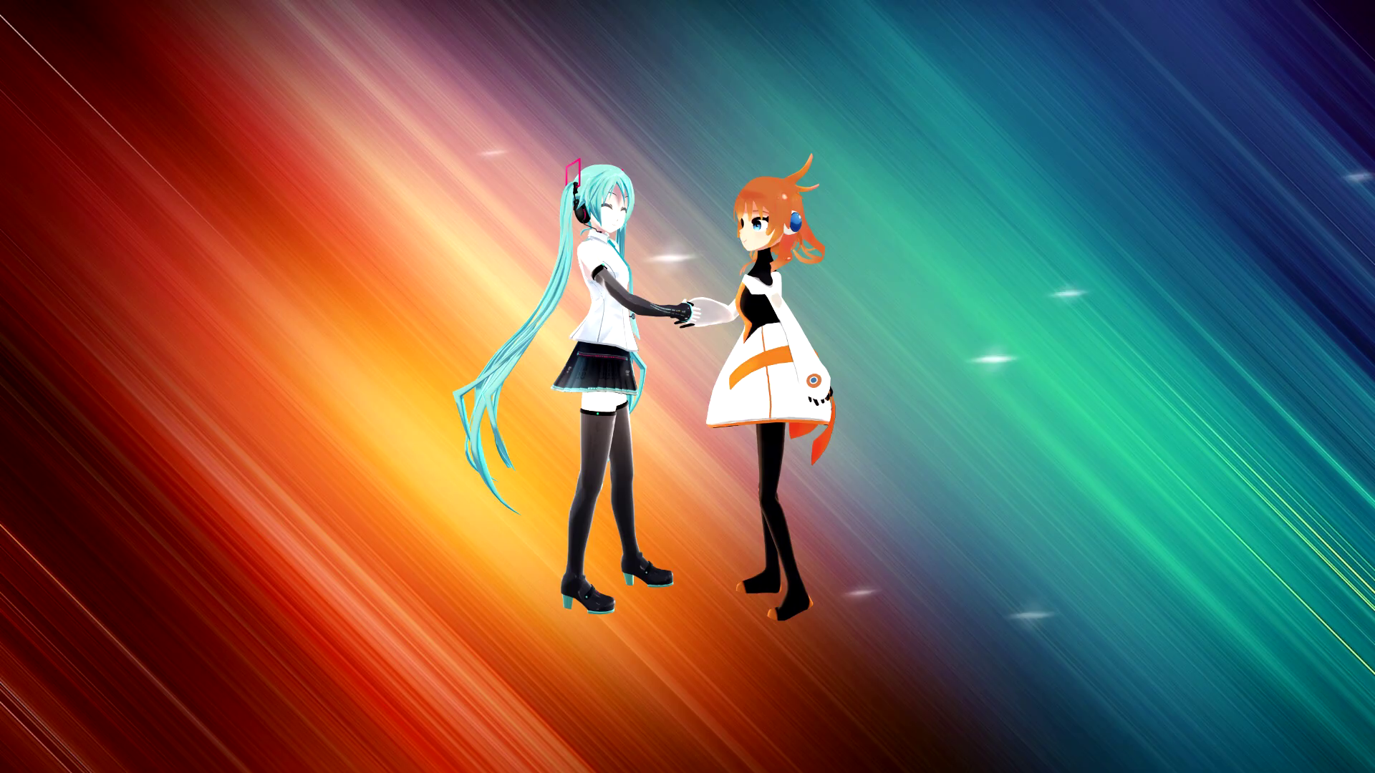